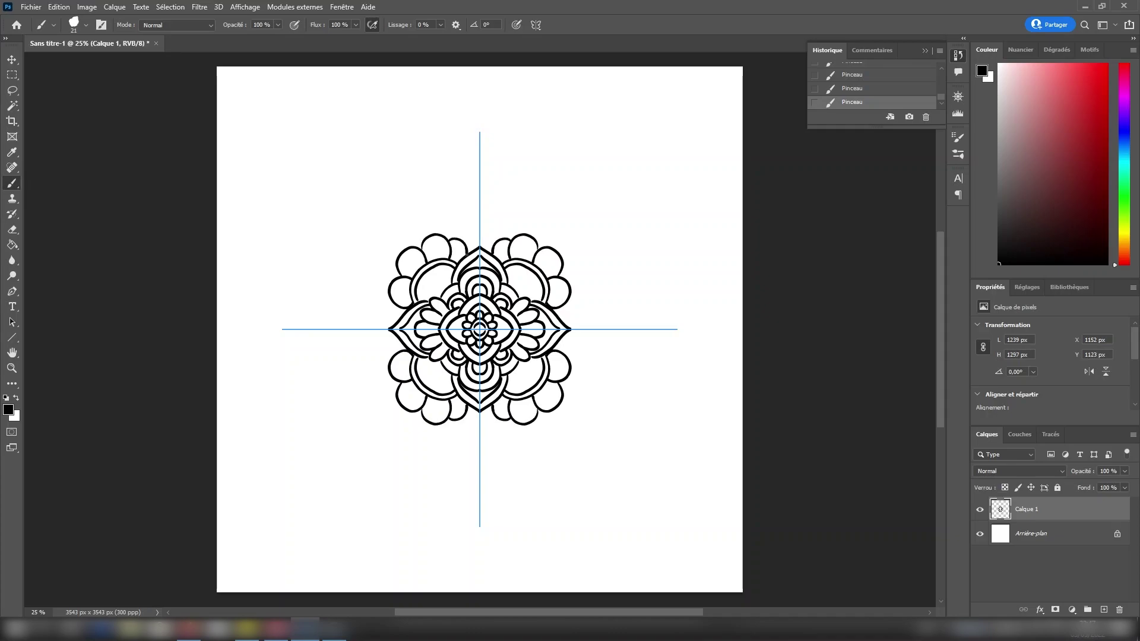
Undo the last brush stroke and paint rounded arches around the vertical and horizontal pointed tips of the mandala
key(ctrl+z)
drag(458, 238, 479, 216)
drag(390, 298, 359, 329)
mouse_move(435, 232)
mouse_down()
mouse_move(480, 164)
mouse_move(361, 191)
mouse_up()
drag(360, 193, 389, 293)
mouse_move(389, 292)
mouse_down()
mouse_move(340, 296)
mouse_move(280, 328)
mouse_up()
click(916, 89)
click(916, 77)
Paint the outlines of large pointed petals along the vertical and horizontal symmetry axes
mouse_move(434, 233)
mouse_down()
mouse_move(455, 176)
mouse_move(444, 188)
mouse_move(480, 133)
mouse_up()
click(849, 88)
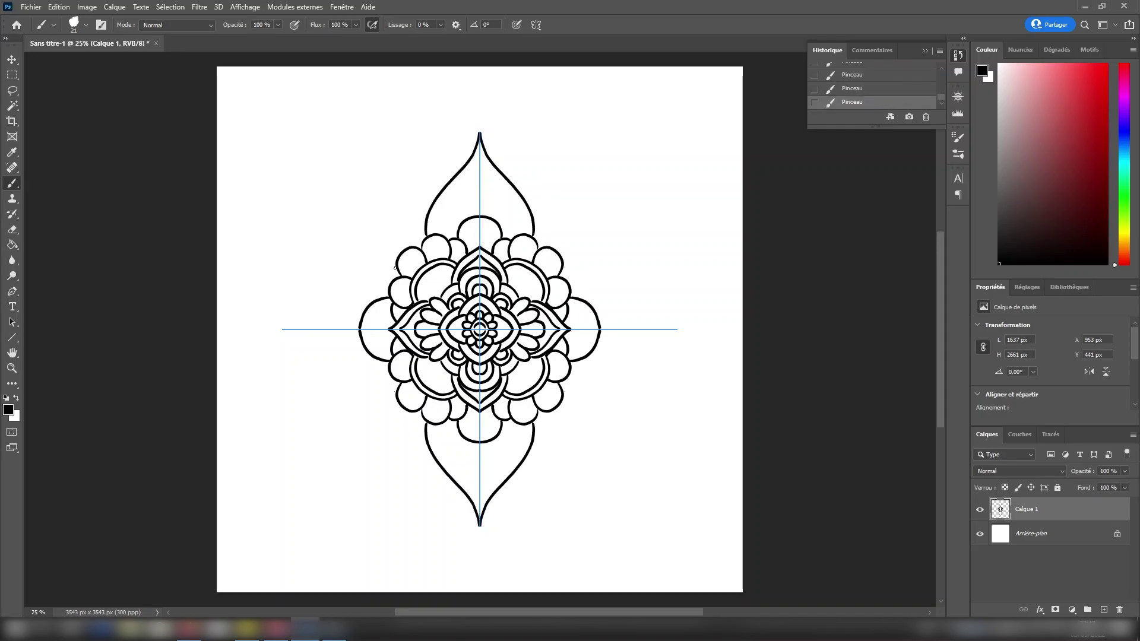
drag(394, 267, 295, 329)
drag(346, 281, 329, 195)
mouse_move(438, 194)
mouse_down()
mouse_move(337, 186)
mouse_move(347, 281)
mouse_up()
key(ctrl+z)
key(ctrl+z)
Paint large pointed petals on the diagonals and add inner outlines to the diagonal, vertical and horizontal petals
mouse_move(333, 181)
mouse_down()
mouse_move(437, 195)
mouse_move(355, 251)
mouse_move(363, 272)
mouse_up()
mouse_move(349, 196)
mouse_down()
mouse_move(433, 205)
mouse_move(480, 172)
mouse_up()
drag(397, 277, 331, 329)
Paint rounded arches in the outer gaps between the diagonal petals and the vertical and horizontal petals
mouse_move(409, 175)
mouse_down()
mouse_move(460, 171)
mouse_move(451, 180)
mouse_up()
mouse_move(336, 240)
mouse_down()
mouse_move(320, 251)
mouse_move(326, 303)
mouse_up()
mouse_move(337, 258)
mouse_down()
mouse_move(334, 294)
mouse_move(297, 285)
mouse_move(299, 324)
mouse_up()
click(852, 89)
Surround the outer arches with fans of small looped petals and add inner arcs
drag(335, 239, 320, 242)
drag(319, 242, 314, 262)
drag(314, 261, 316, 284)
drag(314, 286, 325, 301)
drag(339, 266, 337, 289)
drag(409, 175, 421, 160)
mouse_move(420, 158)
mouse_down()
mouse_move(439, 127)
mouse_move(429, 156)
mouse_up()
drag(430, 155, 460, 165)
Paint the innermost outlines inside the diagonal, horizontal and vertical petals
mouse_move(378, 267)
mouse_down()
mouse_move(375, 219)
mouse_move(427, 217)
mouse_up()
drag(375, 329, 391, 311)
drag(466, 243, 480, 227)
Add a new layer for the fine details and reduce the brush size to 8 px
click(1104, 610)
click(86, 25)
drag(75, 64, 69, 65)
click(86, 25)
Fill the central flower and the pointed shape around it with fine line patterns
click(957, 96)
click(925, 165)
click(925, 165)
mouse_move(470, 324)
mouse_down()
mouse_move(484, 312)
mouse_move(460, 323)
mouse_move(479, 290)
mouse_up()
mouse_move(451, 306)
mouse_down()
mouse_move(426, 330)
mouse_move(439, 315)
mouse_move(442, 333)
mouse_move(460, 288)
mouse_up()
mouse_move(443, 296)
mouse_down()
mouse_move(479, 265)
mouse_move(453, 288)
mouse_up()
drag(454, 281, 479, 279)
click(957, 56)
click(852, 89)
mouse_move(473, 269)
mouse_down()
mouse_move(421, 303)
mouse_move(404, 330)
mouse_up()
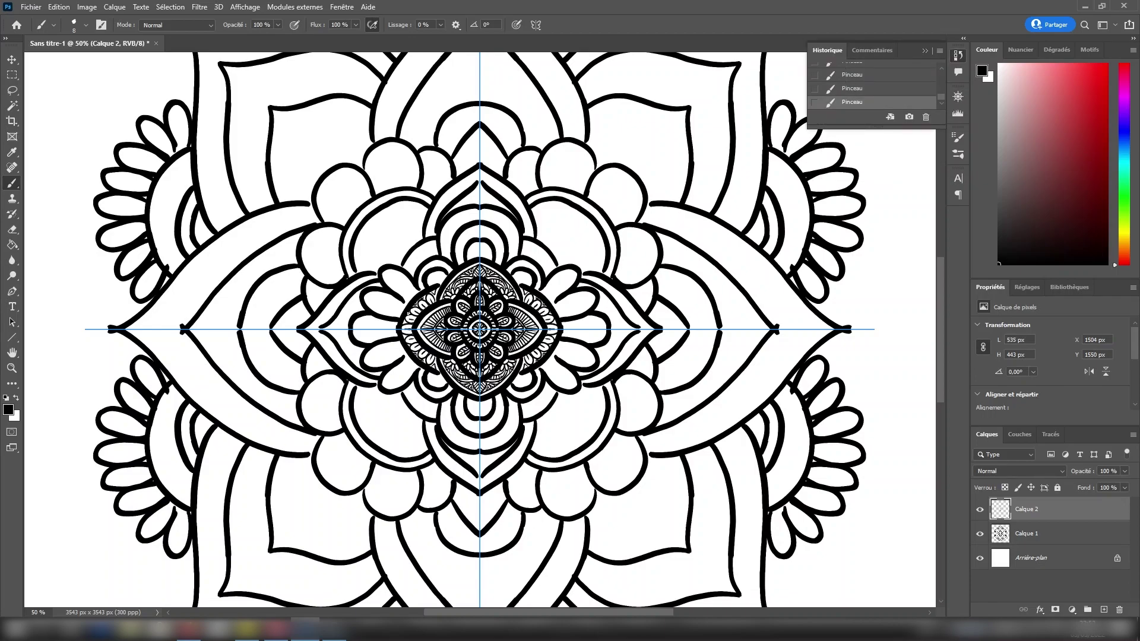
Decorate the small diagonal arches and the inner rings of the vertical arches around the mandala's centre
drag(439, 273, 438, 285)
drag(433, 274, 436, 285)
drag(479, 243, 468, 259)
drag(479, 247, 474, 253)
drag(475, 244, 478, 249)
mouse_move(463, 395)
mouse_down()
mouse_move(479, 424)
mouse_move(460, 405)
mouse_up()
drag(456, 406, 466, 420)
drag(463, 422, 473, 425)
mouse_move(471, 428)
mouse_down()
mouse_move(479, 433)
mouse_move(465, 436)
mouse_move(479, 439)
mouse_up()
Fill the outer bands of the small diagonal arches and the vertical arches with fine lines and spirals
mouse_move(421, 284)
mouse_down()
mouse_move(444, 267)
mouse_move(417, 273)
mouse_up()
drag(412, 259, 428, 259)
drag(427, 247, 437, 256)
drag(404, 267, 435, 242)
drag(444, 404, 444, 410)
drag(443, 415, 448, 426)
drag(449, 434, 454, 435)
key(ctrl+z)
drag(458, 440, 489, 448)
drag(415, 394, 425, 404)
drag(428, 402, 435, 409)
Fill the elongated petals on both sides of the centre with leaf veins and fine line patterns
drag(413, 361, 389, 387)
mouse_move(407, 369)
mouse_down()
mouse_move(395, 385)
mouse_move(403, 372)
mouse_up()
mouse_move(408, 367)
mouse_down()
mouse_move(386, 382)
mouse_move(406, 364)
mouse_up()
mouse_move(404, 351)
mouse_down()
mouse_move(367, 360)
mouse_move(372, 350)
mouse_up()
mouse_move(393, 354)
mouse_down()
mouse_move(386, 347)
mouse_move(373, 364)
mouse_up()
mouse_move(395, 353)
mouse_down()
mouse_move(385, 362)
mouse_move(373, 343)
mouse_up()
mouse_move(373, 342)
mouse_down()
mouse_move(393, 342)
mouse_move(360, 330)
mouse_up()
drag(372, 341, 354, 330)
drag(369, 331, 374, 338)
drag(395, 330, 386, 338)
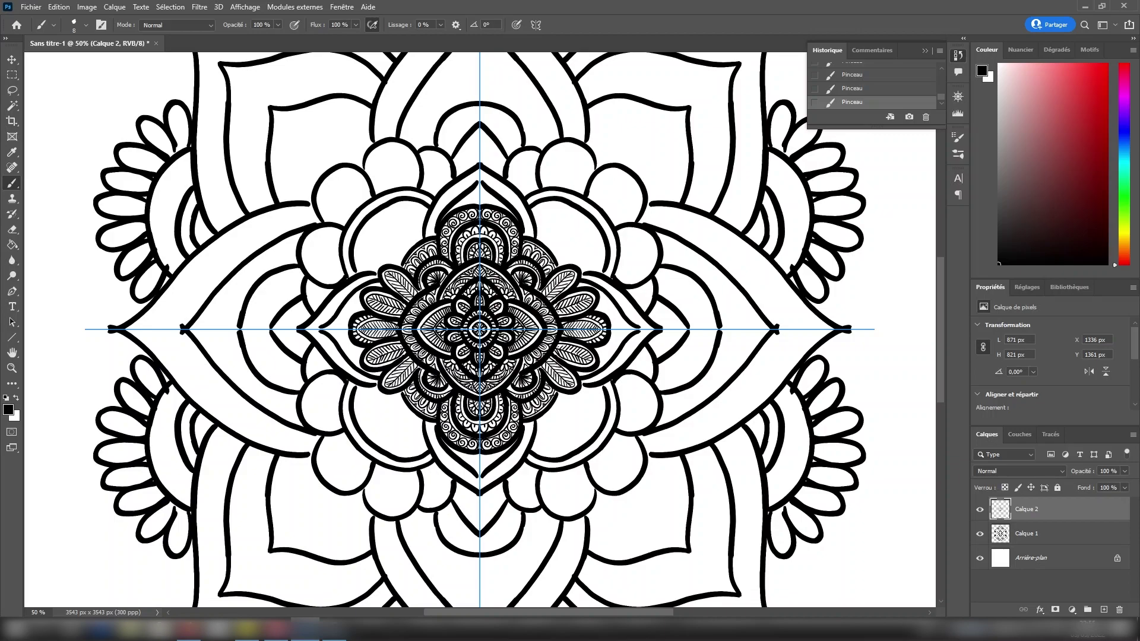
Add a new layer and fill the inner vertical and horizontal pointed tips with fine hatching
click(1104, 609)
drag(479, 176, 468, 206)
drag(476, 196, 459, 209)
mouse_move(318, 328)
mouse_down()
mouse_move(342, 330)
mouse_move(356, 364)
mouse_up()
drag(354, 308, 382, 283)
drag(536, 233, 566, 265)
mouse_move(537, 236)
mouse_down()
mouse_move(563, 265)
mouse_move(559, 252)
mouse_up()
key(ctrl+z)
key(ctrl+z)
key(ctrl+z)
drag(542, 426, 539, 421)
drag(547, 428, 549, 418)
drag(556, 424, 558, 411)
key(ctrl+z)
key(ctrl+z)
key(ctrl+z)
Paint a fan of small looped petals and veined leaves inside the large round diagonal shapes
drag(538, 225, 549, 238)
drag(553, 234, 575, 262)
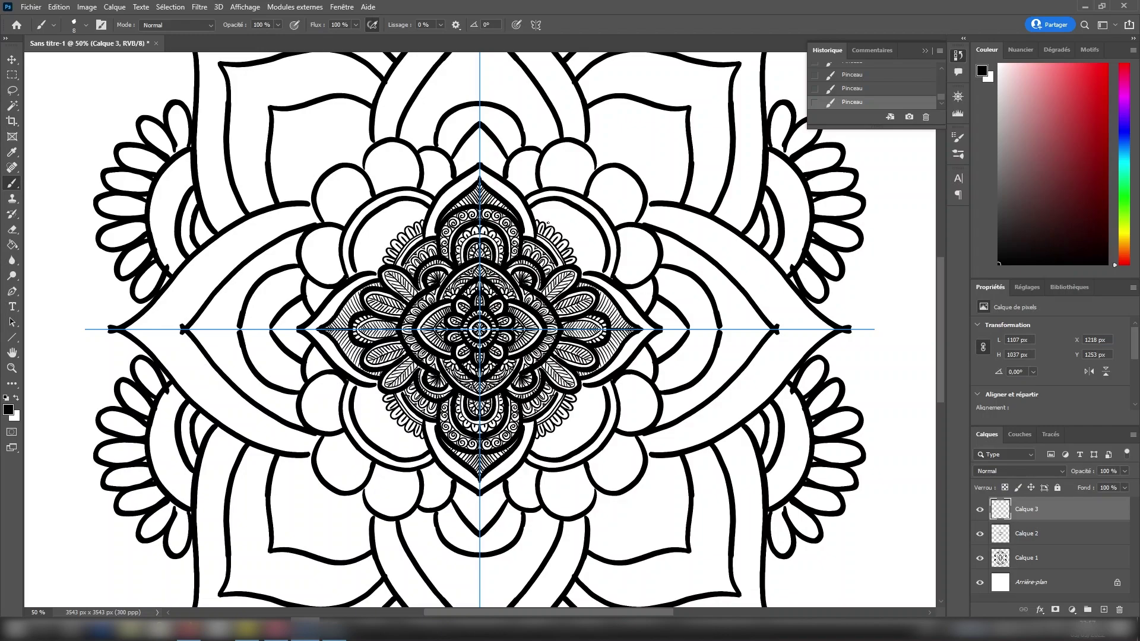
mouse_move(546, 210)
mouse_down()
mouse_move(538, 224)
mouse_move(553, 221)
mouse_up()
drag(554, 203, 563, 227)
drag(546, 208, 563, 233)
mouse_move(568, 206)
mouse_down()
mouse_move(571, 240)
mouse_move(552, 218)
mouse_up()
key(ctrl+z)
mouse_move(558, 215)
mouse_down()
mouse_move(549, 222)
mouse_move(572, 243)
mouse_up()
Fill the remaining space in the large round diagonal shapes with more leaves and spirals
drag(573, 238, 586, 220)
drag(584, 220, 577, 213)
drag(586, 229, 586, 220)
drag(584, 235, 576, 256)
key(ctrl+z)
drag(576, 256, 583, 248)
drag(584, 247, 587, 234)
drag(587, 233, 598, 272)
mouse_move(576, 260)
mouse_down()
mouse_move(584, 273)
mouse_move(602, 244)
mouse_move(601, 271)
mouse_up()
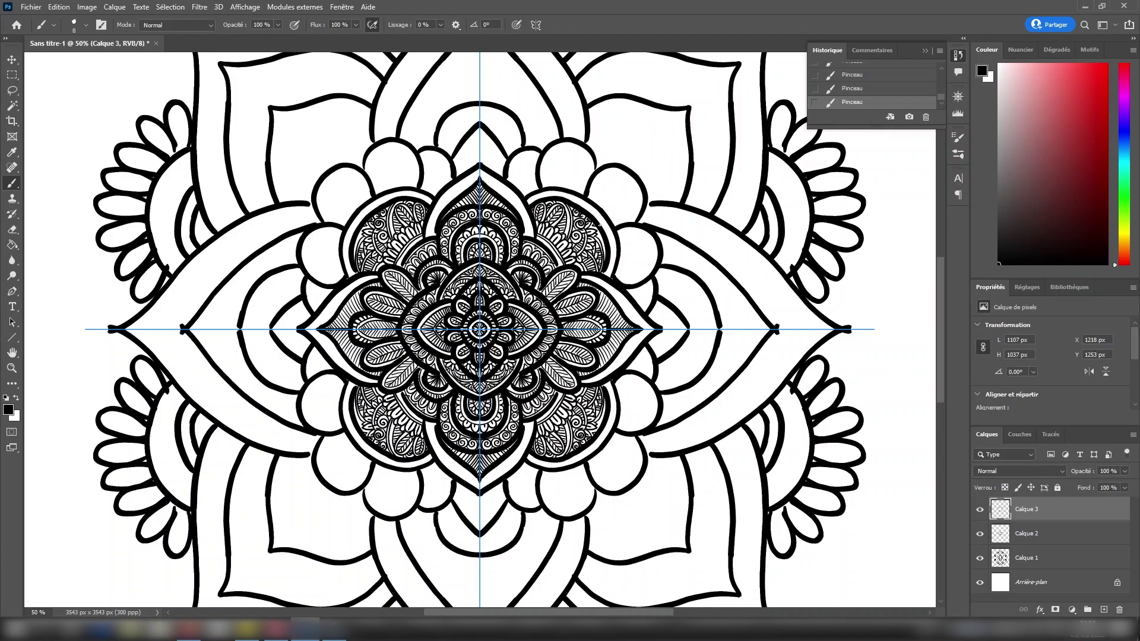
Fill the small gaps beside the horizontal tips and the pointed bands around them with fine patterns
mouse_move(650, 280)
mouse_down()
mouse_move(645, 307)
mouse_move(638, 300)
mouse_up()
drag(634, 288, 640, 308)
drag(643, 283, 648, 296)
drag(582, 273, 666, 349)
mouse_move(654, 308)
mouse_down()
mouse_move(661, 352)
mouse_move(684, 328)
mouse_up()
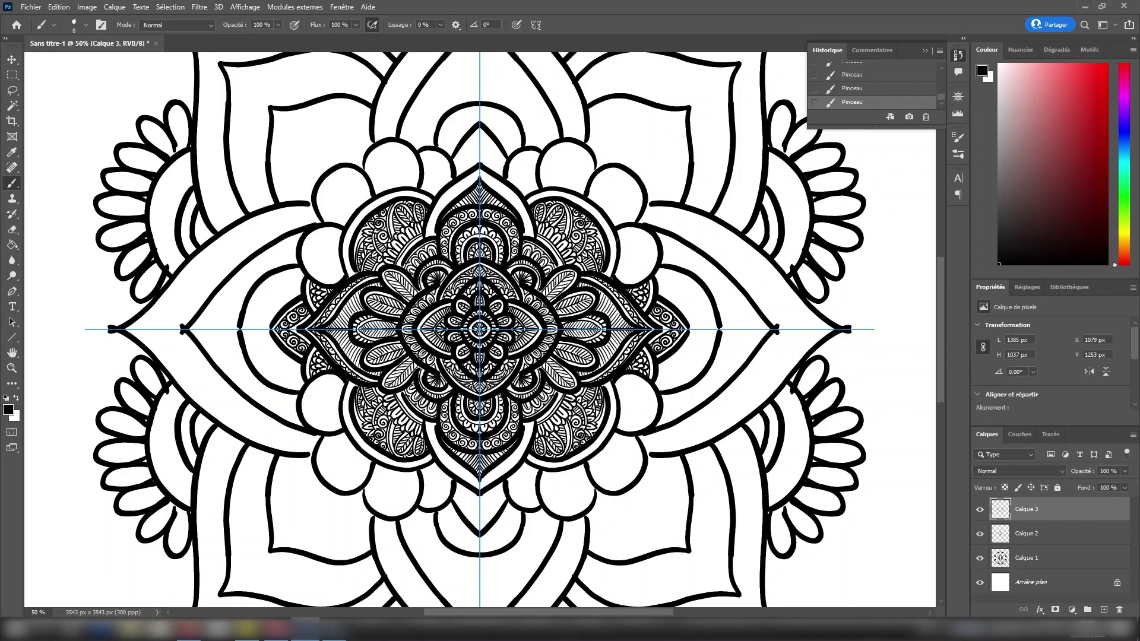
Decorate the narrow bands around the inner vertical points and the large round diagonal shapes with small repeating motifs
drag(437, 216, 479, 176)
drag(428, 235, 479, 170)
mouse_move(343, 387)
mouse_down()
mouse_move(309, 420)
mouse_move(342, 424)
mouse_up()
drag(346, 393, 352, 397)
drag(344, 397, 351, 416)
drag(346, 415, 377, 449)
drag(374, 452, 394, 459)
drag(393, 461, 418, 460)
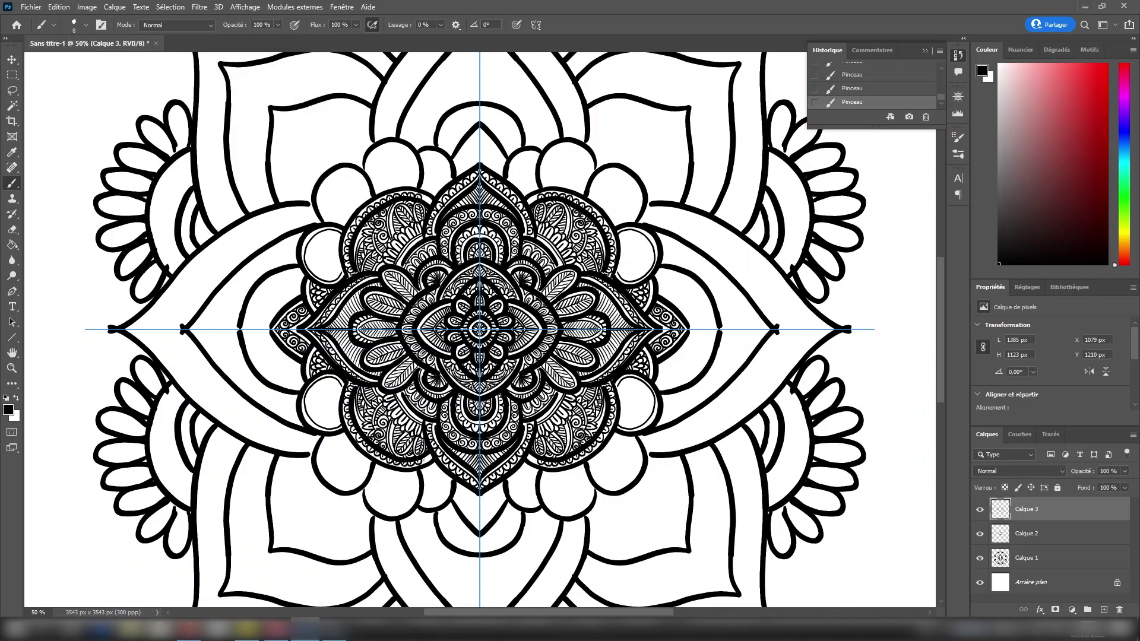
Fill the small pointed shapes beyond the inner vertical tips with fine patterns
drag(480, 147, 473, 166)
mouse_move(480, 142)
mouse_down()
mouse_move(468, 171)
mouse_move(457, 160)
mouse_up()
drag(465, 164, 465, 172)
mouse_move(467, 159)
mouse_down()
mouse_move(458, 168)
mouse_move(483, 145)
mouse_move(480, 111)
mouse_up()
Decorate the round scallops nearest the horizontal axis with a radiating petal pattern
mouse_move(328, 403)
mouse_down()
mouse_move(336, 408)
mouse_move(330, 392)
mouse_move(335, 419)
mouse_move(328, 389)
mouse_move(316, 405)
mouse_move(336, 424)
mouse_move(308, 400)
mouse_move(328, 382)
mouse_up()
drag(327, 382, 337, 380)
drag(316, 418, 327, 427)
Fill the round scallops next to the vertical axis with small petals and spirals
mouse_move(510, 477)
mouse_down()
mouse_move(540, 505)
mouse_move(626, 482)
mouse_move(628, 437)
mouse_move(518, 472)
mouse_up()
mouse_move(525, 475)
mouse_down()
mouse_move(520, 484)
mouse_move(533, 485)
mouse_up()
drag(519, 473, 512, 487)
mouse_move(519, 485)
mouse_down()
mouse_move(514, 498)
mouse_move(533, 502)
mouse_move(570, 472)
mouse_move(560, 497)
mouse_move(578, 468)
mouse_up()
mouse_move(552, 504)
mouse_down()
mouse_move(584, 495)
mouse_move(581, 470)
mouse_move(609, 455)
mouse_up()
Paint a radiating motif with a decorated border inside the outermost diagonal scallops
mouse_move(603, 452)
mouse_down()
mouse_move(595, 462)
mouse_move(615, 450)
mouse_up()
drag(609, 442, 612, 461)
mouse_move(603, 452)
mouse_down()
mouse_move(613, 446)
mouse_move(611, 464)
mouse_up()
mouse_move(611, 466)
mouse_down()
mouse_move(620, 453)
mouse_move(623, 466)
mouse_move(602, 470)
mouse_move(620, 473)
mouse_move(627, 454)
mouse_move(618, 442)
mouse_up()
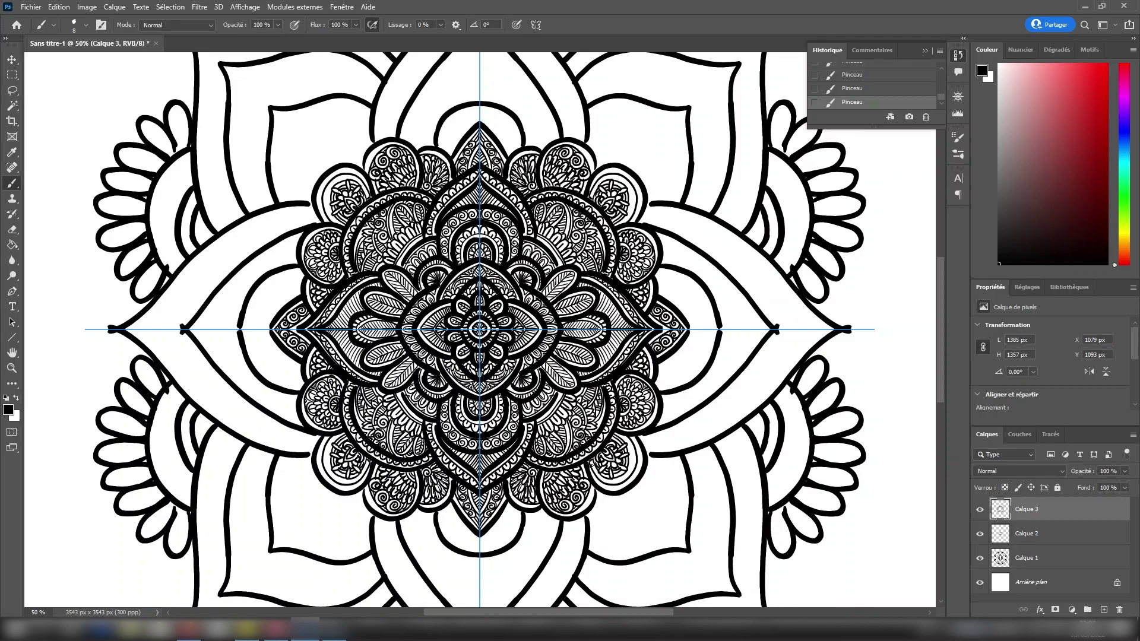
mouse_move(602, 484)
mouse_down()
mouse_move(629, 460)
mouse_move(620, 436)
mouse_up()
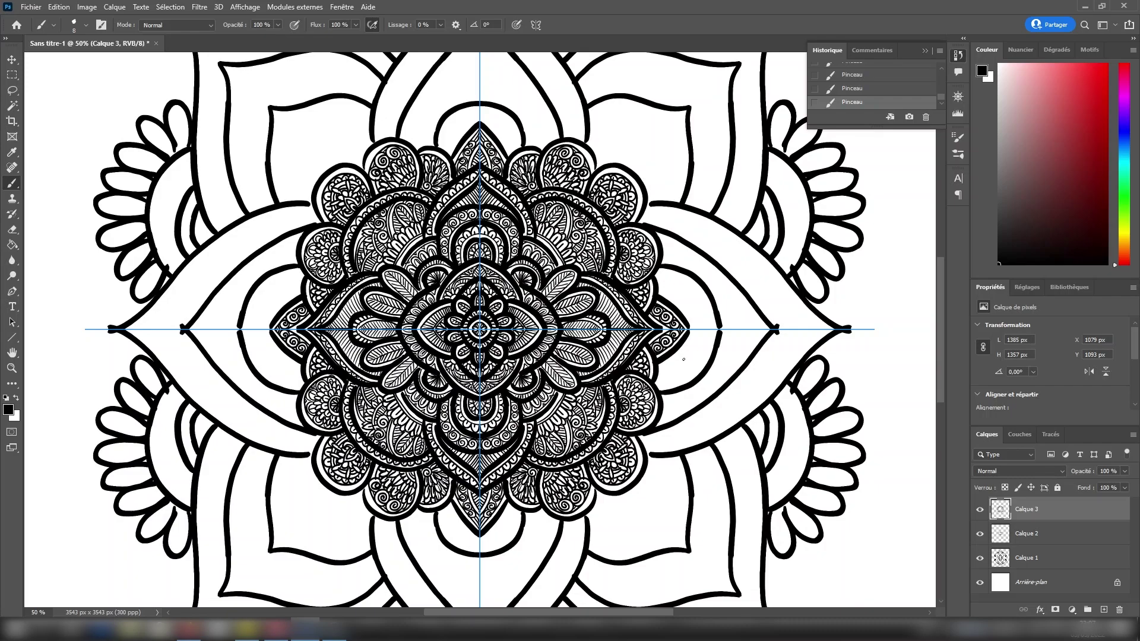
click(957, 98)
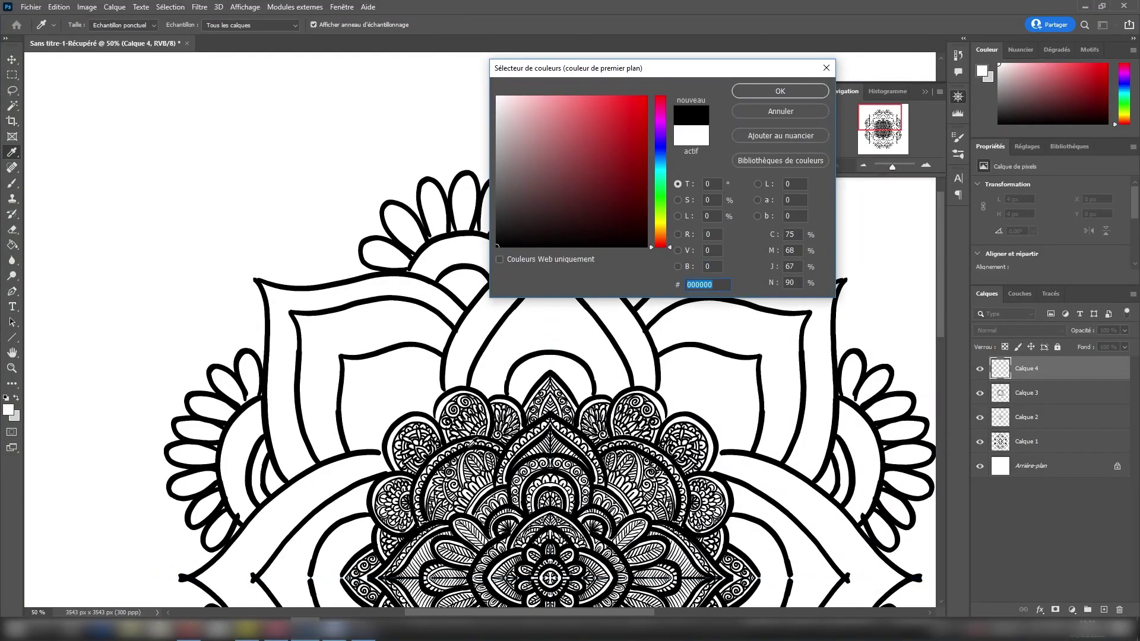
drag(513, 395, 550, 364)
click(957, 55)
click(869, 88)
Set the brush size to 11 px and paint an inner outline along the arch inside the top petal
click(86, 25)
drag(75, 61, 71, 60)
click(494, 20)
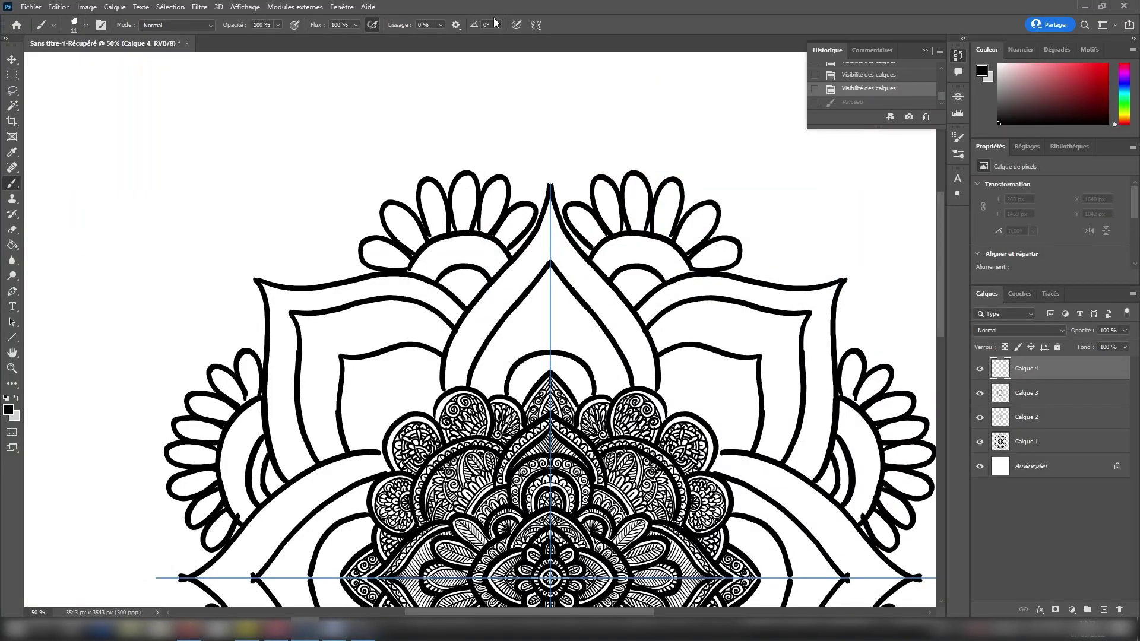
drag(520, 370, 549, 354)
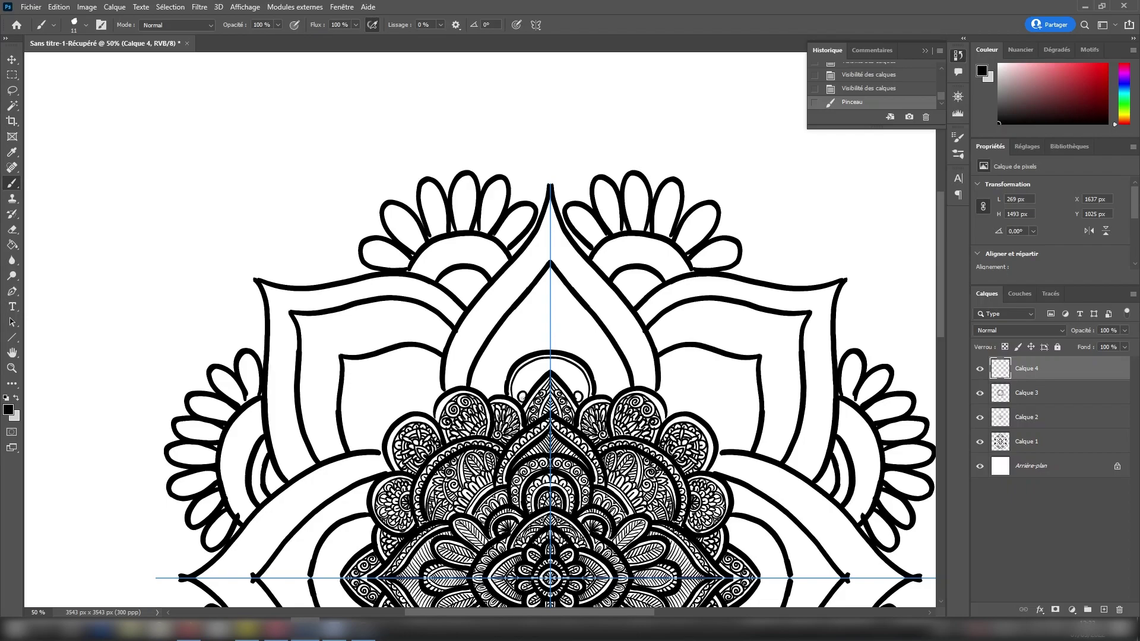
Reduce the brush size to 9 px and fill the arch inside the top petal with fine patterns
drag(525, 398, 523, 396)
key(ctrl+z)
click(85, 25)
drag(71, 62, 70, 61)
click(714, 31)
drag(517, 402, 523, 397)
mouse_move(524, 391)
mouse_down()
mouse_move(547, 363)
mouse_move(522, 388)
mouse_up()
key(ctrl+z)
drag(518, 386, 515, 399)
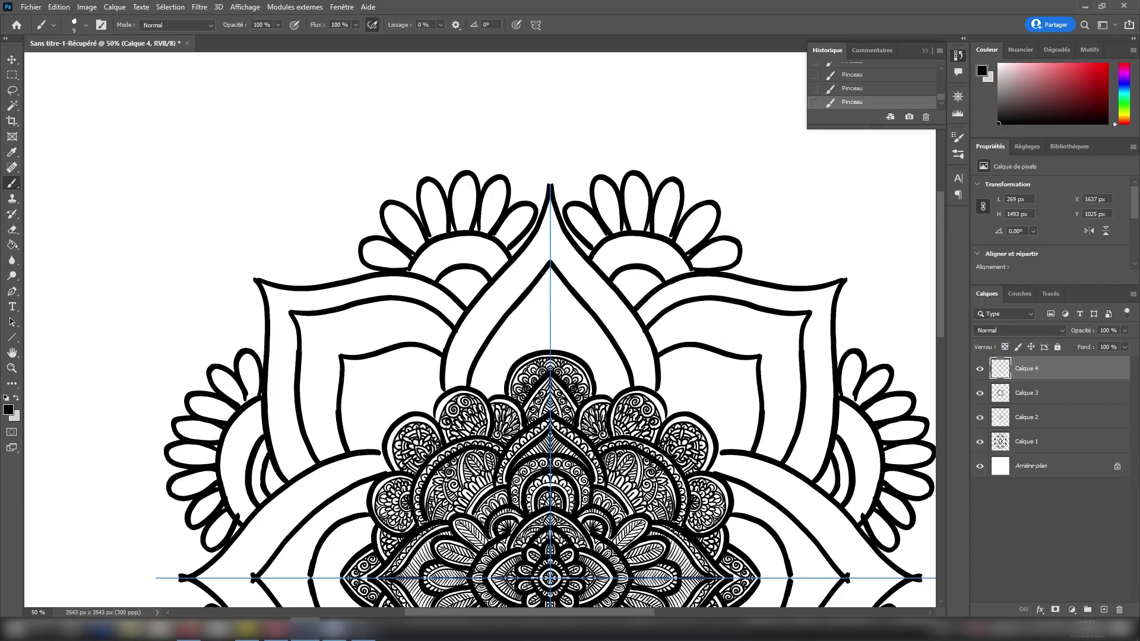
Paint a pointed outline around the patterned arch inside the top petal, redoing the first attempt
drag(500, 392, 548, 334)
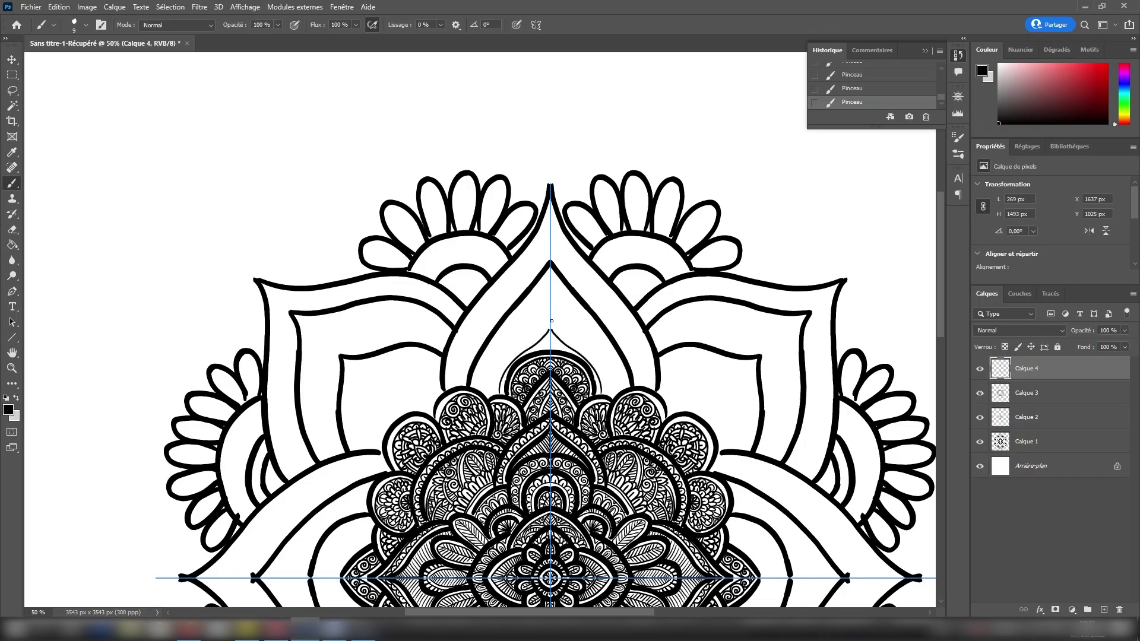
click(860, 90)
mouse_move(502, 394)
mouse_down()
mouse_move(549, 321)
mouse_move(547, 336)
mouse_up()
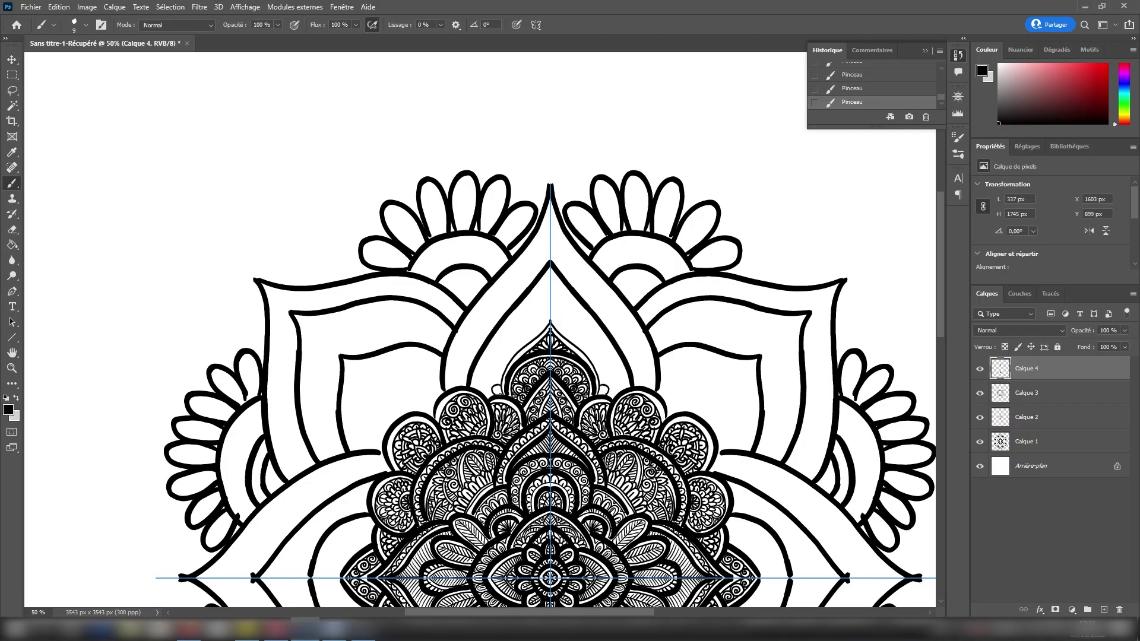
Fill the space above the pointed arch inside the top petal with small circles, scrolls and a leafy motif up to its tip
drag(498, 381, 501, 369)
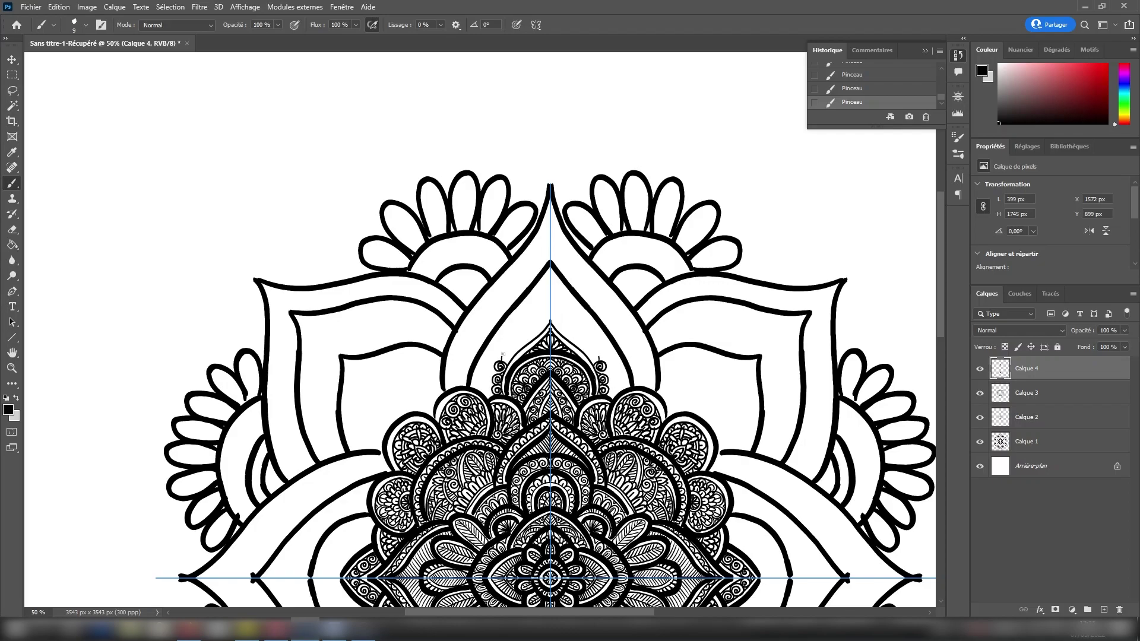
click(877, 89)
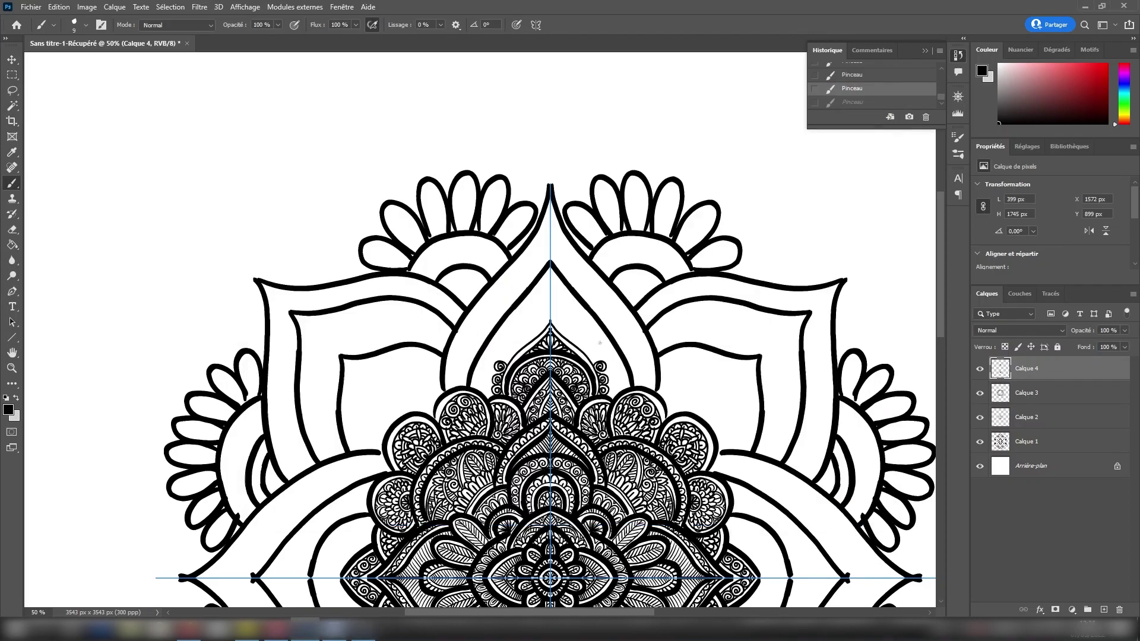
drag(500, 360, 524, 347)
drag(503, 363, 512, 358)
mouse_move(497, 360)
mouse_down()
mouse_move(546, 316)
mouse_move(551, 294)
mouse_up()
key(ctrl+z)
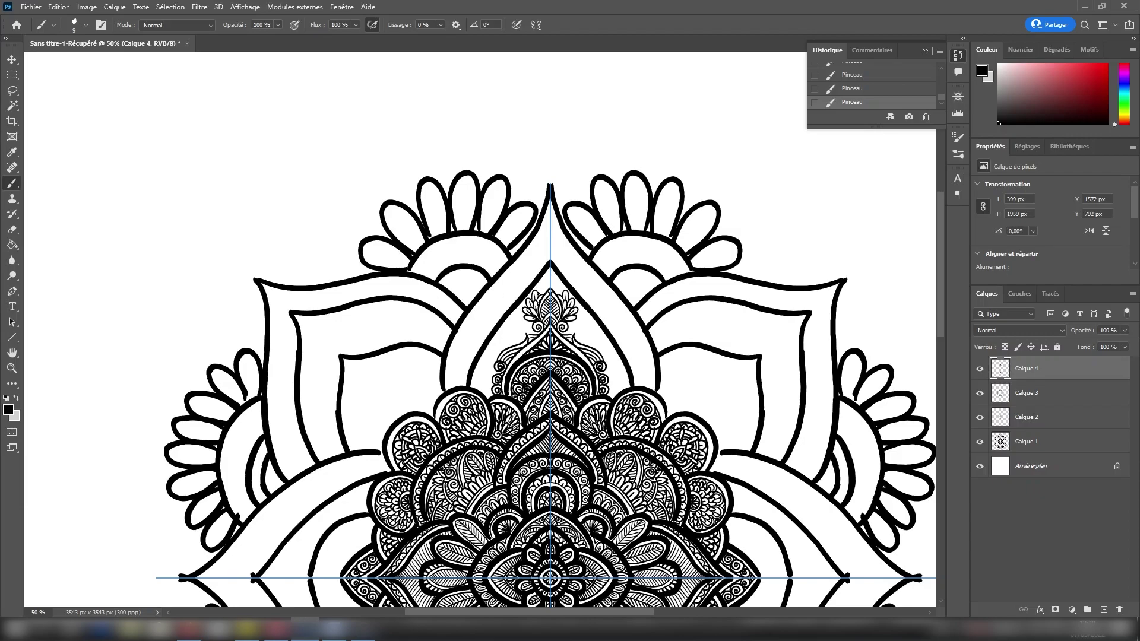
drag(537, 292, 549, 277)
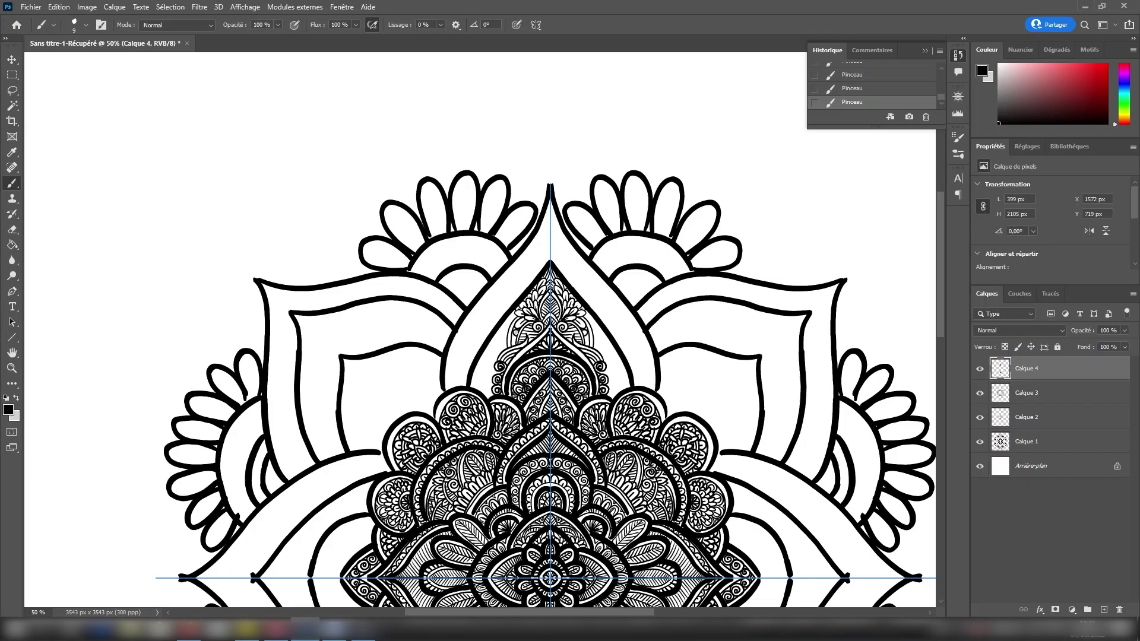
Complete the fine patterns along the lower sides of the top petal's inner area, redoing the misplaced strokes
drag(507, 337, 475, 389)
key(ctrl+z)
mouse_move(493, 342)
mouse_down()
mouse_move(474, 387)
mouse_move(489, 398)
mouse_up()
key(ctrl+z)
drag(493, 381, 491, 395)
Paint a thin pointed outline around the inner area of the top petal, redoing the first attempt
mouse_move(497, 356)
mouse_down()
mouse_move(485, 397)
mouse_move(478, 347)
mouse_move(550, 254)
mouse_up()
key(ctrl+z)
mouse_move(463, 386)
mouse_down()
mouse_move(478, 345)
mouse_move(550, 251)
mouse_up()
Fill the lower part of the top petal's outer band with leaves and curls
mouse_move(461, 384)
mouse_down()
mouse_move(450, 361)
mouse_move(473, 341)
mouse_up()
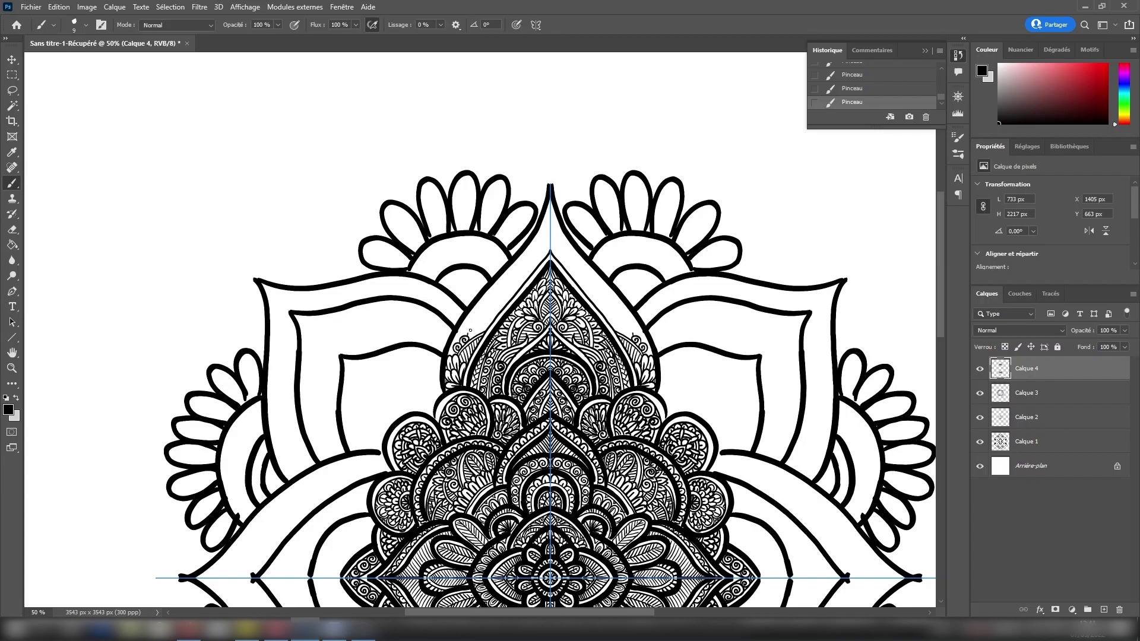
mouse_move(482, 324)
mouse_down()
mouse_move(506, 304)
mouse_move(485, 329)
mouse_move(481, 312)
mouse_up()
mouse_move(483, 308)
mouse_down()
mouse_move(472, 328)
mouse_move(500, 291)
mouse_up()
mouse_move(469, 329)
mouse_down()
mouse_move(508, 272)
mouse_move(491, 300)
mouse_move(501, 295)
mouse_move(460, 336)
mouse_up()
Continue the patterns up the top petal's outer band and paint a small flower near its tip
drag(518, 291, 527, 255)
drag(523, 259, 526, 263)
drag(526, 264, 533, 263)
drag(535, 262, 539, 252)
drag(539, 251, 534, 248)
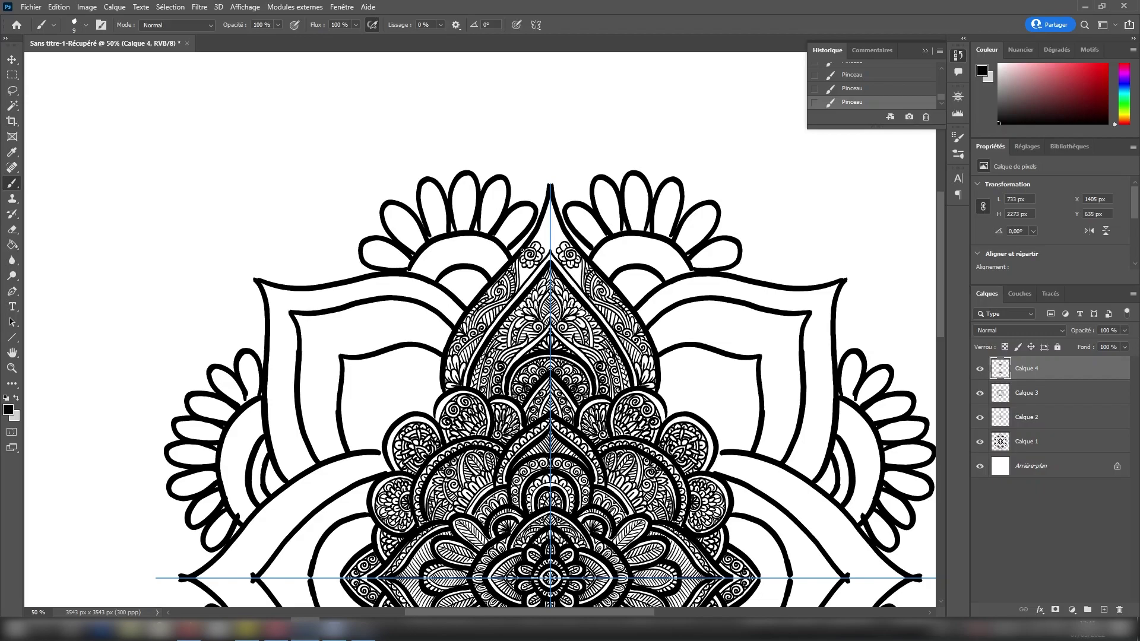
Fill the tip of the top petal's outer band with fine lines around the small flower
drag(522, 266, 520, 284)
drag(536, 268, 519, 283)
drag(550, 230, 546, 241)
mouse_move(550, 245)
mouse_down()
mouse_move(543, 258)
mouse_move(541, 242)
mouse_up()
drag(550, 219, 536, 241)
drag(550, 204, 546, 213)
Paint a curved band of fine patterns around the central motif inside the side petals
scroll(545, 212, down, 8)
scroll(545, 212, up, 3)
mouse_move(308, 369)
mouse_down()
mouse_move(373, 338)
mouse_move(359, 337)
mouse_up()
drag(370, 337, 353, 345)
mouse_move(361, 340)
mouse_down()
mouse_move(301, 347)
mouse_move(340, 353)
mouse_up()
drag(351, 349, 332, 362)
drag(342, 358, 338, 357)
drag(333, 360, 334, 368)
drag(329, 367, 321, 374)
Extend the curved patterns inside the side petals with an outer border reaching towards the neighbouring scallops
mouse_move(364, 328)
mouse_down()
mouse_move(373, 316)
mouse_move(371, 326)
mouse_up()
drag(368, 316, 355, 332)
drag(364, 315, 348, 327)
mouse_move(349, 327)
mouse_down()
mouse_move(332, 352)
mouse_move(342, 344)
mouse_up()
mouse_move(335, 333)
mouse_down()
mouse_move(330, 362)
mouse_move(331, 335)
mouse_up()
mouse_move(346, 322)
mouse_down()
mouse_move(330, 352)
mouse_move(298, 370)
mouse_move(321, 362)
mouse_up()
drag(322, 369, 313, 375)
mouse_move(334, 337)
mouse_down()
mouse_move(319, 353)
mouse_move(364, 303)
mouse_up()
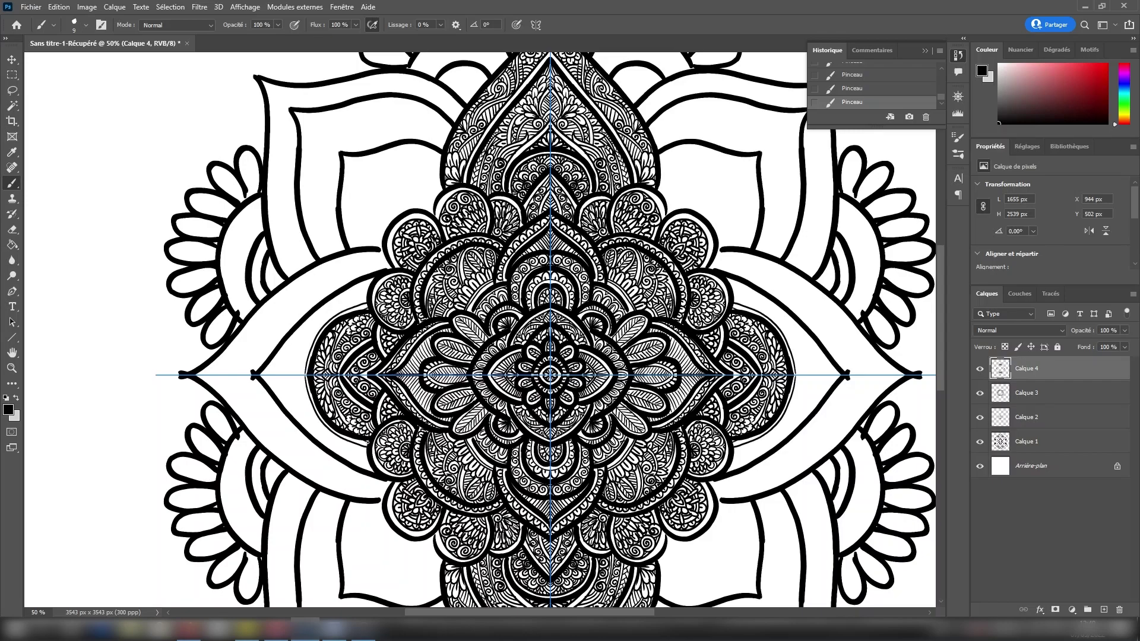
Paint a leafy fan motif at the inner tip of the side petals, redoing the misplaced strokes
drag(306, 375, 287, 375)
drag(305, 380, 297, 392)
mouse_move(293, 382)
mouse_down()
mouse_move(285, 391)
mouse_move(280, 380)
mouse_up()
key(ctrl+z)
drag(288, 382, 287, 390)
mouse_move(280, 379)
mouse_down()
mouse_move(260, 375)
mouse_move(271, 380)
mouse_up()
mouse_move(271, 375)
mouse_down()
mouse_move(266, 350)
mouse_move(284, 393)
mouse_up()
drag(283, 392, 296, 393)
mouse_move(303, 394)
mouse_down()
mouse_move(265, 365)
mouse_move(280, 363)
mouse_up()
key(ctrl+z)
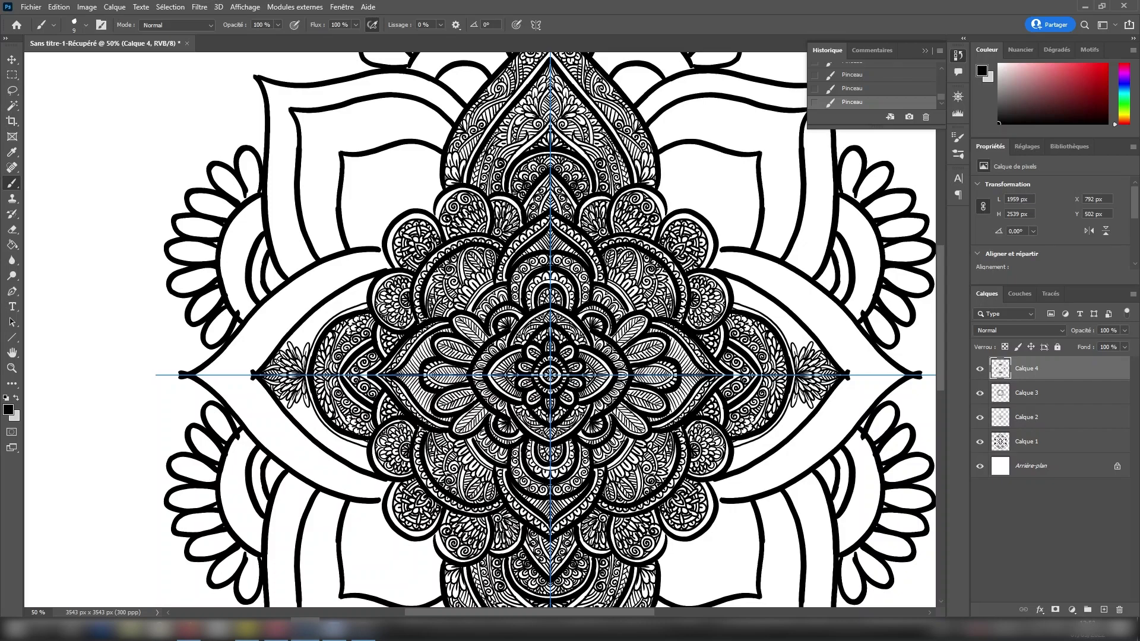
Fill the remaining space around the leafy fan inside the side petals with fine patterns
drag(302, 354, 295, 338)
drag(288, 398, 284, 413)
mouse_move(291, 402)
mouse_down()
mouse_move(294, 417)
mouse_move(312, 419)
mouse_move(295, 421)
mouse_move(305, 411)
mouse_up()
drag(308, 409, 314, 437)
mouse_move(304, 420)
mouse_down()
mouse_move(326, 425)
mouse_move(326, 445)
mouse_up()
mouse_move(324, 430)
mouse_down()
mouse_move(368, 468)
mouse_move(346, 447)
mouse_up()
Paint a thin outline along the inner edge of the side petals' outer band, stepping back over faulty strokes
mouse_move(253, 378)
mouse_down()
mouse_move(316, 454)
mouse_move(378, 483)
mouse_move(283, 334)
mouse_move(328, 290)
mouse_move(377, 267)
mouse_move(276, 343)
mouse_move(369, 265)
mouse_up()
click(855, 93)
click(855, 91)
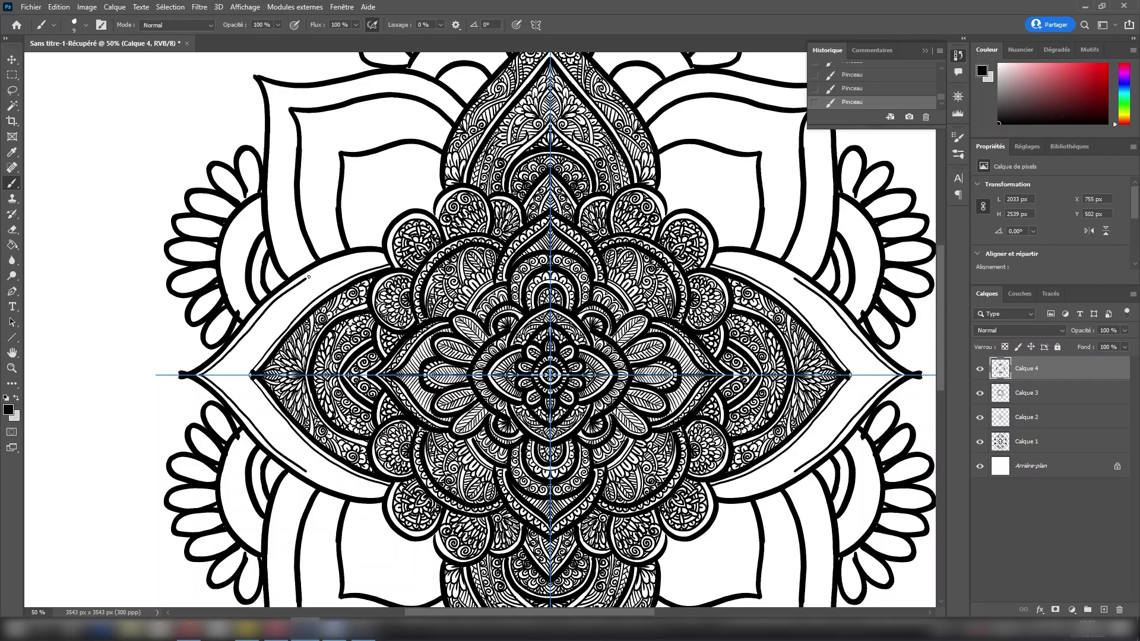
Paint a thin outline along the outer edge of the side petals' outer band, redoing the faulty strokes
key(ctrl+z)
mouse_move(203, 374)
mouse_down()
mouse_move(317, 271)
mouse_move(387, 254)
mouse_up()
click(859, 90)
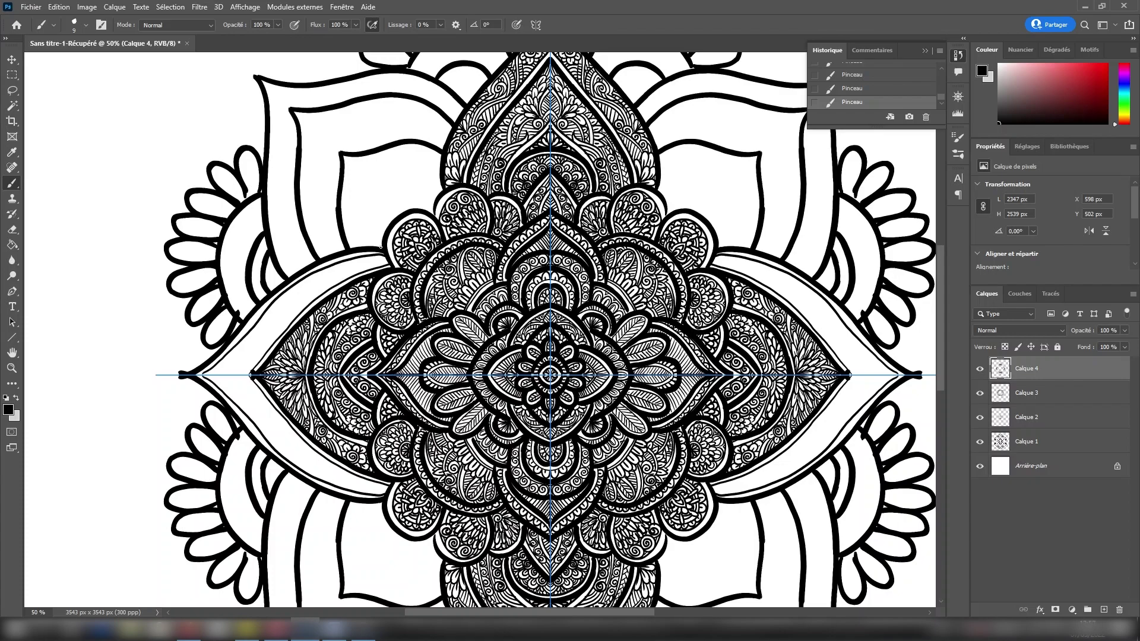
key(ctrl+z)
mouse_move(202, 374)
mouse_down()
mouse_move(277, 301)
mouse_move(330, 266)
mouse_move(385, 256)
mouse_move(314, 301)
mouse_up()
key(ctrl+z)
Fill the wide part of the side petals' outer band with scales, leaves and curls
drag(312, 290, 295, 291)
drag(296, 290, 299, 296)
mouse_move(312, 300)
mouse_down()
mouse_move(299, 309)
mouse_move(283, 297)
mouse_move(272, 316)
mouse_move(275, 301)
mouse_move(279, 324)
mouse_move(270, 312)
mouse_up()
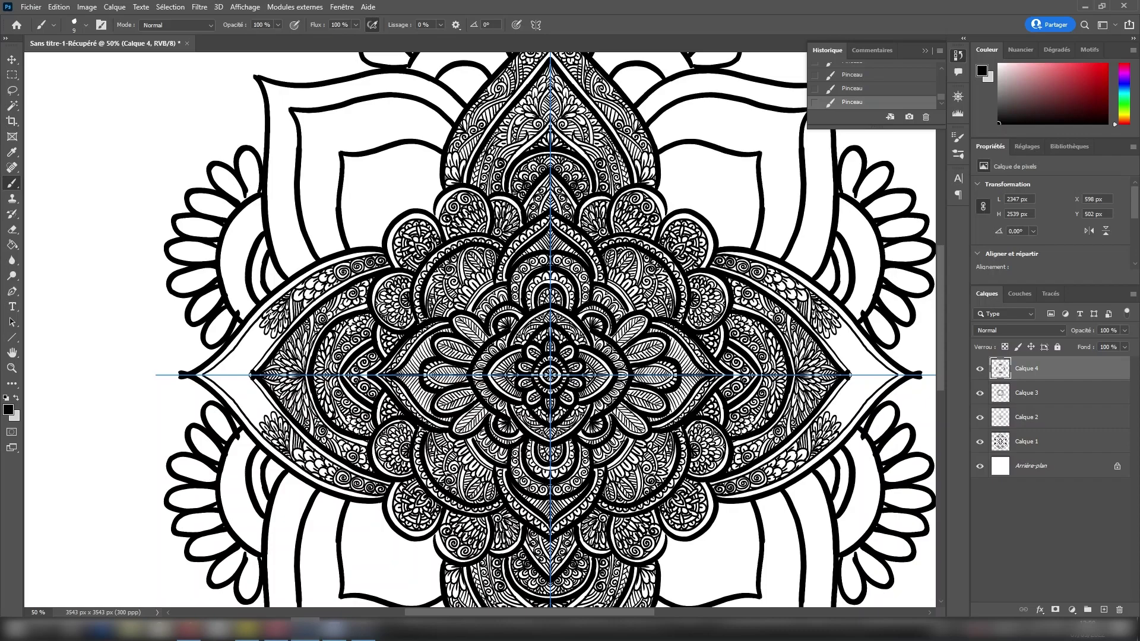
Continue the leaf patterns along the side petals' outer band and paint a small flower at the inner tip
mouse_move(277, 416)
mouse_down()
mouse_move(265, 404)
mouse_move(263, 425)
mouse_up()
drag(256, 411, 265, 416)
drag(261, 393, 269, 409)
drag(253, 384, 258, 414)
mouse_move(251, 377)
mouse_down()
mouse_move(247, 386)
mouse_move(240, 364)
mouse_up()
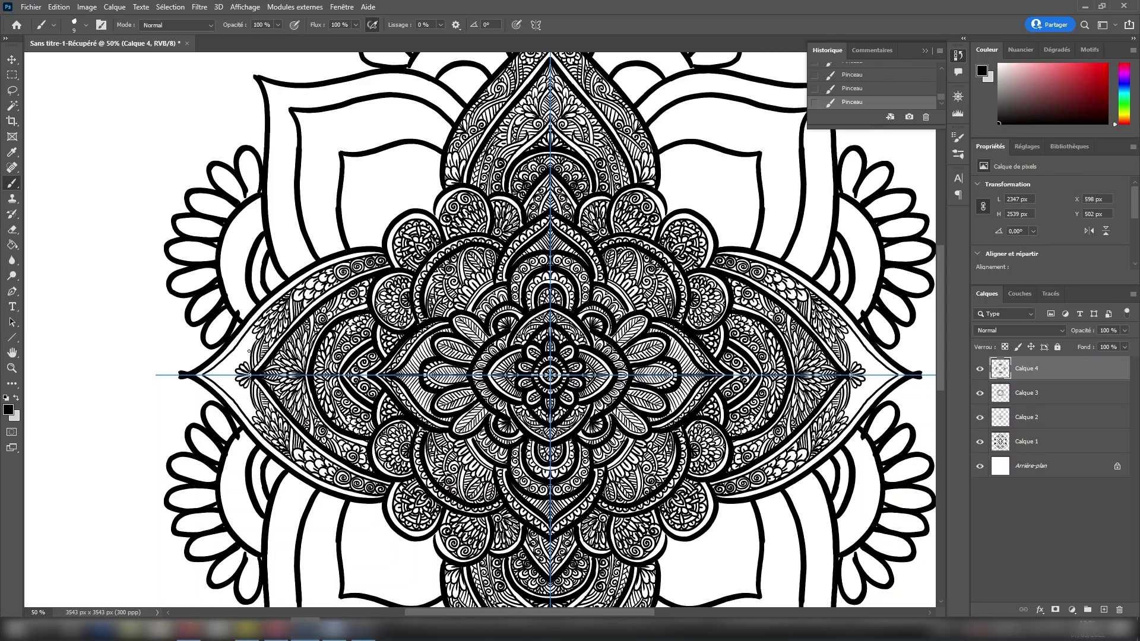
click(1087, 623)
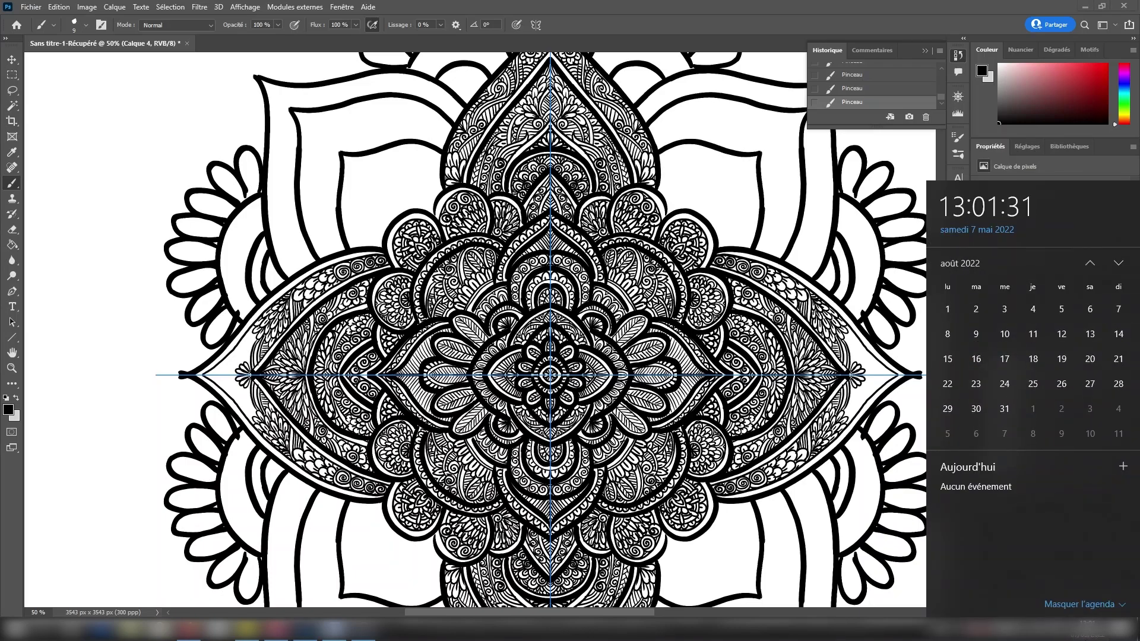
click(1086, 623)
Fill the outer tip of the side petals' outer band with fine patterns around the small flower
drag(237, 371, 241, 362)
mouse_move(248, 353)
mouse_down()
mouse_move(235, 364)
mouse_move(244, 360)
mouse_up()
mouse_move(236, 364)
mouse_down()
mouse_move(226, 374)
mouse_move(244, 352)
mouse_up()
drag(256, 334, 238, 352)
mouse_move(253, 333)
mouse_down()
mouse_move(243, 391)
mouse_move(230, 402)
mouse_move(225, 389)
mouse_up()
drag(230, 393, 214, 373)
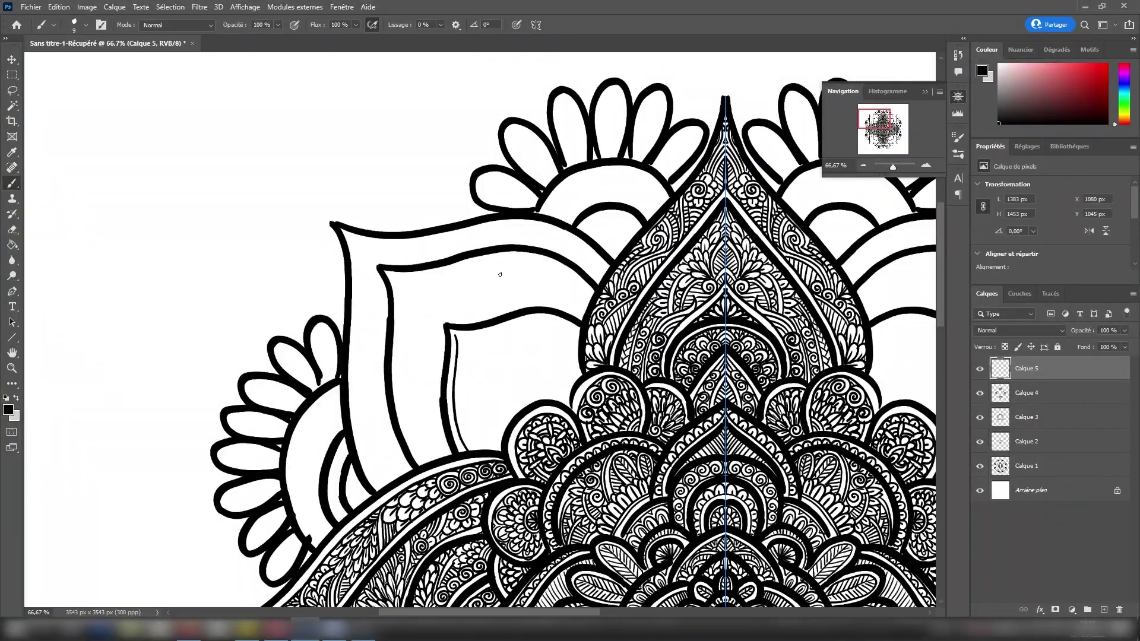
On the new layer, extend the thin outline along the innermost diagonal panels' upper edge and add small motifs beside the top petal
mouse_move(456, 336)
mouse_down()
mouse_move(556, 320)
mouse_move(580, 332)
mouse_up()
mouse_move(571, 410)
mouse_down()
mouse_move(557, 400)
mouse_move(570, 406)
mouse_up()
mouse_move(563, 392)
mouse_down()
mouse_move(572, 396)
mouse_move(562, 391)
mouse_up()
drag(568, 383, 567, 398)
mouse_move(556, 393)
mouse_down()
mouse_move(565, 404)
mouse_move(565, 365)
mouse_up()
drag(569, 383, 580, 368)
Fill the corner of the innermost diagonal panels beside the top petal with fine patterns, redoing one stroke
mouse_move(567, 372)
mouse_down()
mouse_move(578, 332)
mouse_move(574, 345)
mouse_up()
click(957, 56)
click(852, 89)
drag(564, 358, 581, 336)
drag(570, 358, 555, 347)
mouse_move(557, 352)
mouse_down()
mouse_move(580, 332)
mouse_move(552, 351)
mouse_up()
mouse_move(554, 389)
mouse_down()
mouse_move(539, 375)
mouse_move(529, 405)
mouse_up()
drag(548, 370, 556, 363)
Fill the lower corner of the innermost diagonal panels, beside the round scallops, with small rounded motifs
drag(499, 451, 485, 433)
mouse_move(495, 451)
mouse_down()
mouse_move(481, 438)
mouse_move(498, 430)
mouse_up()
drag(499, 436, 485, 429)
mouse_move(483, 444)
mouse_down()
mouse_move(473, 450)
mouse_move(500, 419)
mouse_up()
drag(491, 437, 483, 427)
mouse_move(499, 432)
mouse_down()
mouse_move(488, 416)
mouse_move(478, 423)
mouse_up()
drag(480, 448, 459, 427)
drag(480, 439, 463, 432)
Paint a row of small motifs along the round scallops between the two filled corners of the innermost diagonal panels
mouse_move(468, 428)
mouse_down()
mouse_move(458, 421)
mouse_move(532, 401)
mouse_up()
mouse_move(506, 412)
mouse_down()
mouse_move(535, 393)
mouse_move(508, 417)
mouse_up()
drag(512, 405, 515, 411)
drag(520, 400, 531, 402)
drag(499, 414, 558, 355)
drag(534, 375, 553, 361)
drag(547, 355, 548, 361)
drag(540, 358, 542, 363)
drag(533, 362, 538, 366)
drag(529, 369, 535, 371)
Add a second layer of curls and scalloped motifs outward across the innermost diagonal panels
mouse_move(528, 375)
mouse_down()
mouse_move(550, 364)
mouse_move(525, 360)
mouse_move(541, 351)
mouse_up()
drag(539, 350, 560, 343)
drag(515, 382, 522, 351)
drag(521, 352, 552, 342)
mouse_move(552, 340)
mouse_down()
mouse_move(564, 343)
mouse_move(514, 365)
mouse_move(511, 385)
mouse_up()
drag(513, 366, 504, 370)
drag(500, 375, 507, 375)
mouse_move(504, 384)
mouse_down()
mouse_move(519, 348)
mouse_move(508, 349)
mouse_up()
mouse_move(491, 403)
mouse_down()
mouse_move(503, 385)
mouse_move(487, 370)
mouse_move(481, 422)
mouse_up()
drag(499, 359, 490, 372)
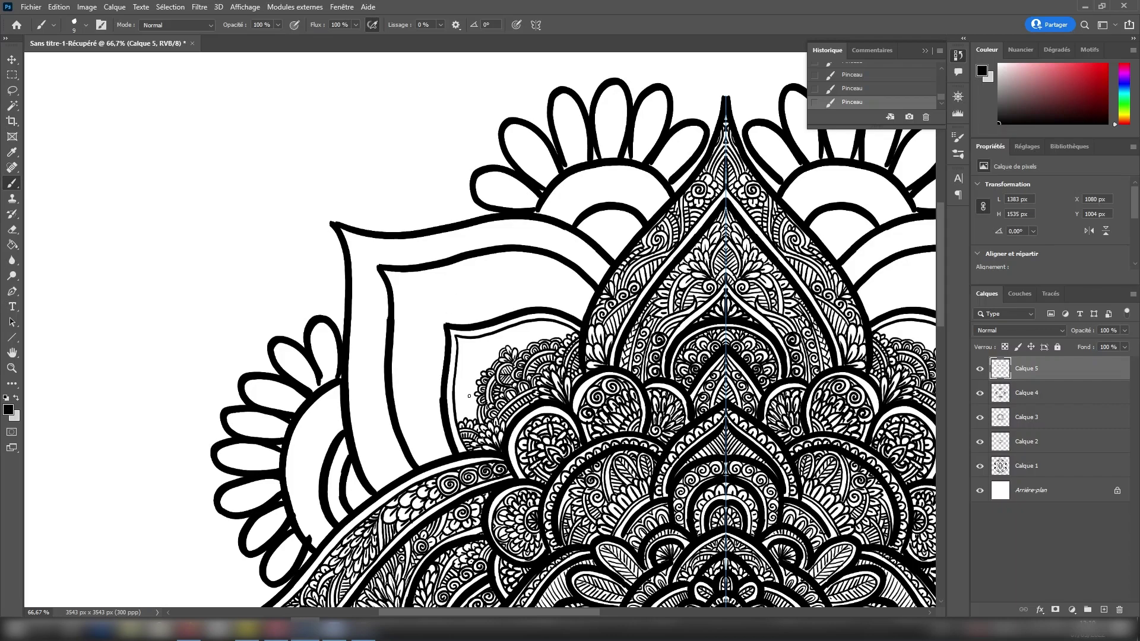
Extend the lace pattern to the side and upper edges of the innermost diagonal panels
mouse_move(472, 405)
mouse_down()
mouse_move(479, 420)
mouse_move(475, 391)
mouse_move(458, 422)
mouse_up()
drag(465, 392, 456, 400)
drag(467, 392, 490, 366)
mouse_move(550, 339)
mouse_down()
mouse_move(558, 318)
mouse_move(573, 327)
mouse_up()
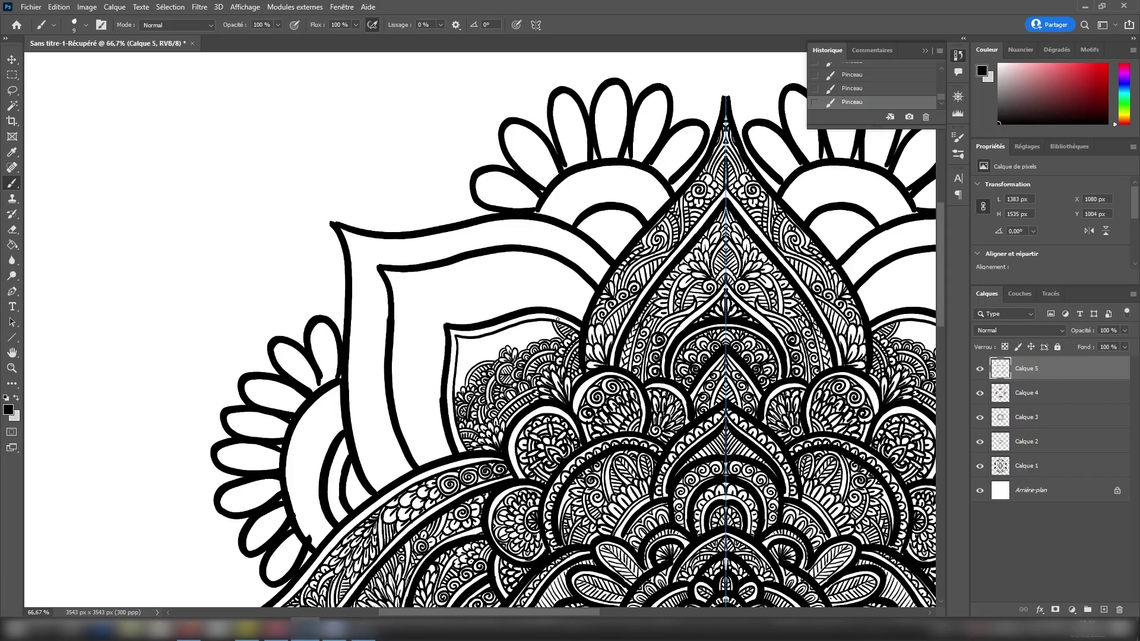
Fill the strip below the innermost diagonal panels' upper edge with fine patterns, redoing the faulty strokes
drag(561, 339, 550, 321)
click(893, 93)
drag(541, 321, 554, 337)
drag(533, 322, 538, 328)
mouse_move(531, 324)
mouse_down()
mouse_move(547, 330)
mouse_move(532, 335)
mouse_up()
key(ctrl+z)
mouse_move(532, 333)
mouse_down()
mouse_move(546, 322)
mouse_move(522, 341)
mouse_move(551, 327)
mouse_move(529, 353)
mouse_up()
mouse_move(519, 346)
mouse_down()
mouse_move(495, 332)
mouse_move(511, 348)
mouse_up()
drag(498, 331, 515, 340)
mouse_move(510, 335)
mouse_down()
mouse_move(517, 344)
mouse_move(458, 351)
mouse_move(475, 346)
mouse_up()
Fill the remaining blank area at the outer corner of the innermost diagonal panels with fine patterns
mouse_move(461, 350)
mouse_down()
mouse_move(456, 381)
mouse_move(469, 366)
mouse_up()
key(ctrl+z)
drag(465, 366, 472, 355)
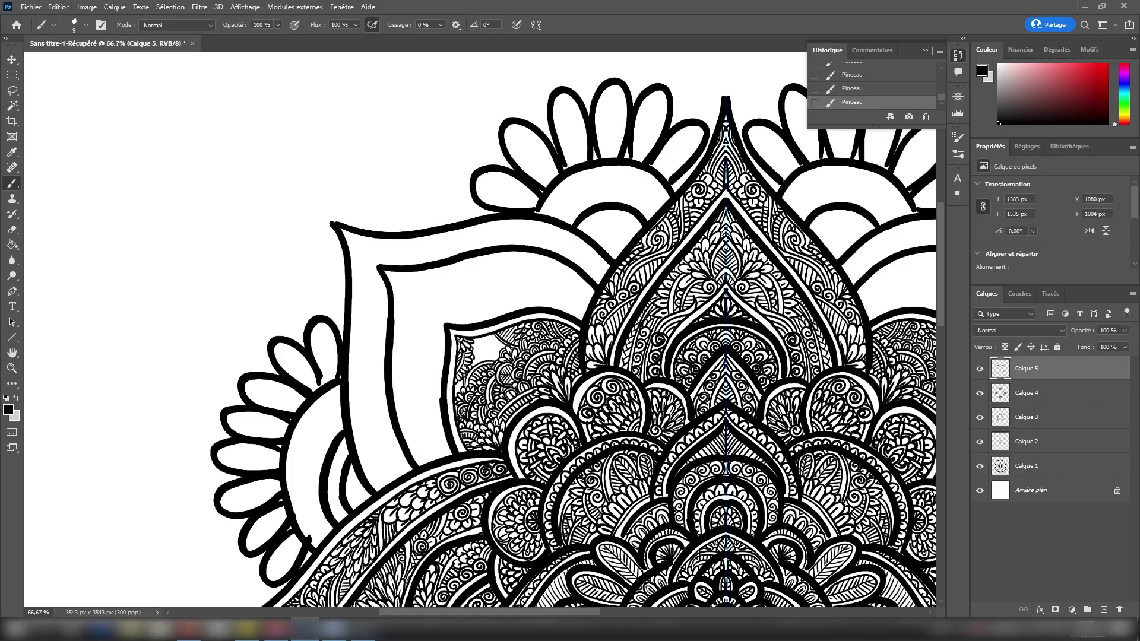
drag(462, 381, 457, 397)
mouse_move(480, 351)
mouse_down()
mouse_move(475, 367)
mouse_move(494, 351)
mouse_up()
drag(499, 339, 504, 350)
Paint a thin outline inside the middle band of the diagonal petals and a leafy fan motif in its outer corner
mouse_move(391, 274)
mouse_down()
mouse_move(399, 383)
mouse_move(427, 465)
mouse_up()
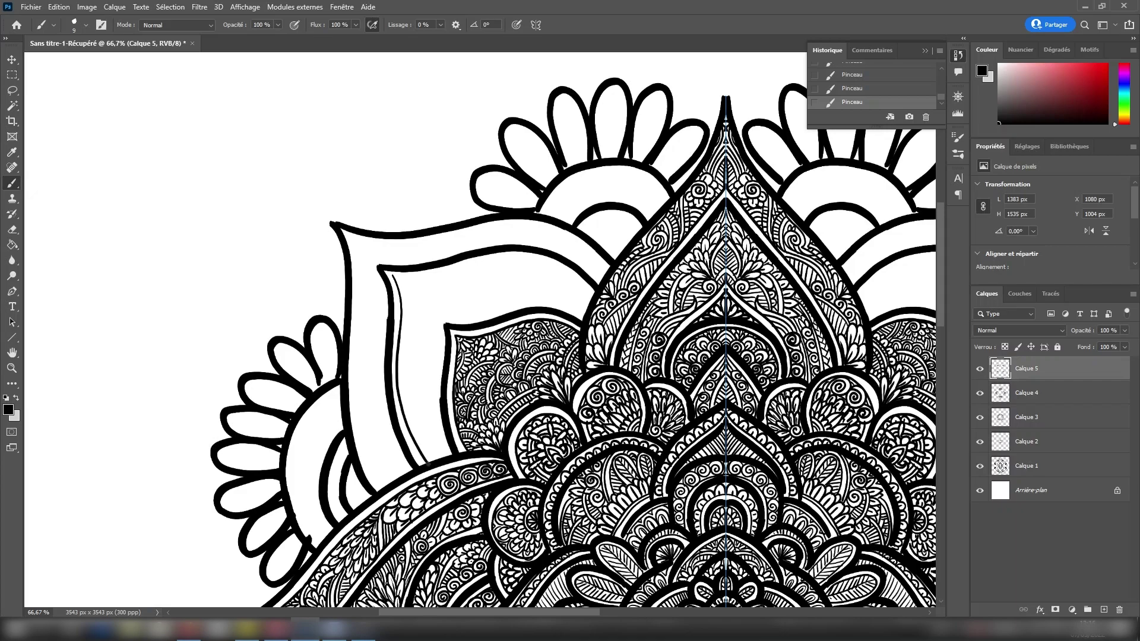
mouse_move(390, 273)
mouse_down()
mouse_move(479, 259)
mouse_move(591, 288)
mouse_up()
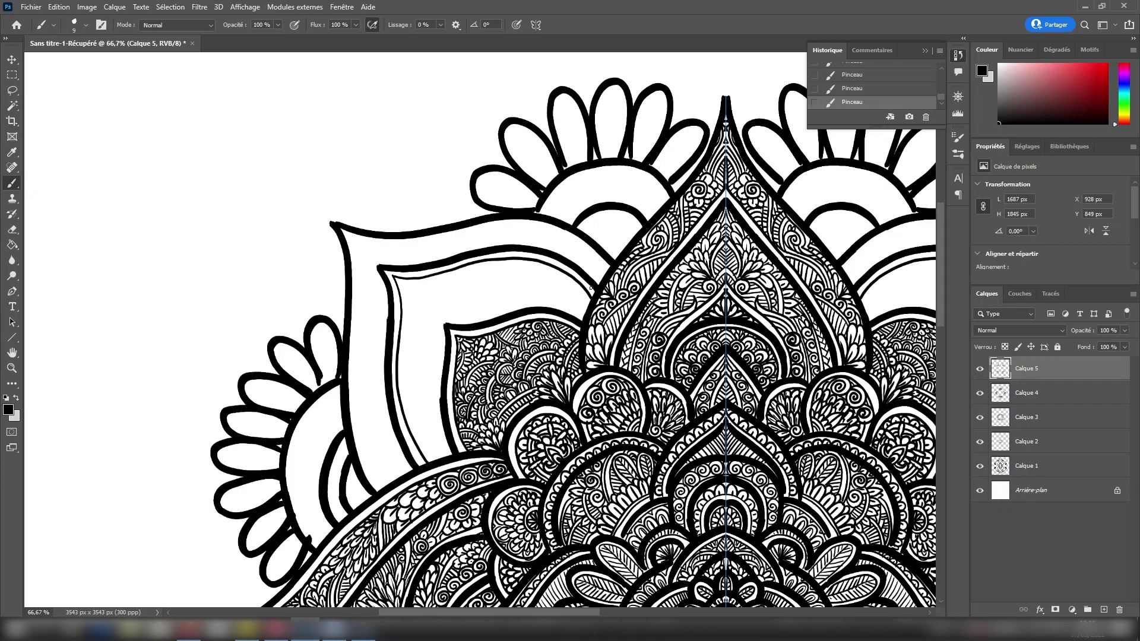
mouse_move(404, 281)
mouse_down()
mouse_move(399, 291)
mouse_move(416, 283)
mouse_move(403, 301)
mouse_up()
drag(407, 300, 412, 302)
click(365, 630)
mouse_move(411, 302)
mouse_down()
mouse_move(425, 313)
mouse_move(416, 304)
mouse_move(431, 300)
mouse_up()
mouse_move(418, 295)
mouse_down()
mouse_move(425, 303)
mouse_move(440, 286)
mouse_up()
drag(428, 284, 438, 276)
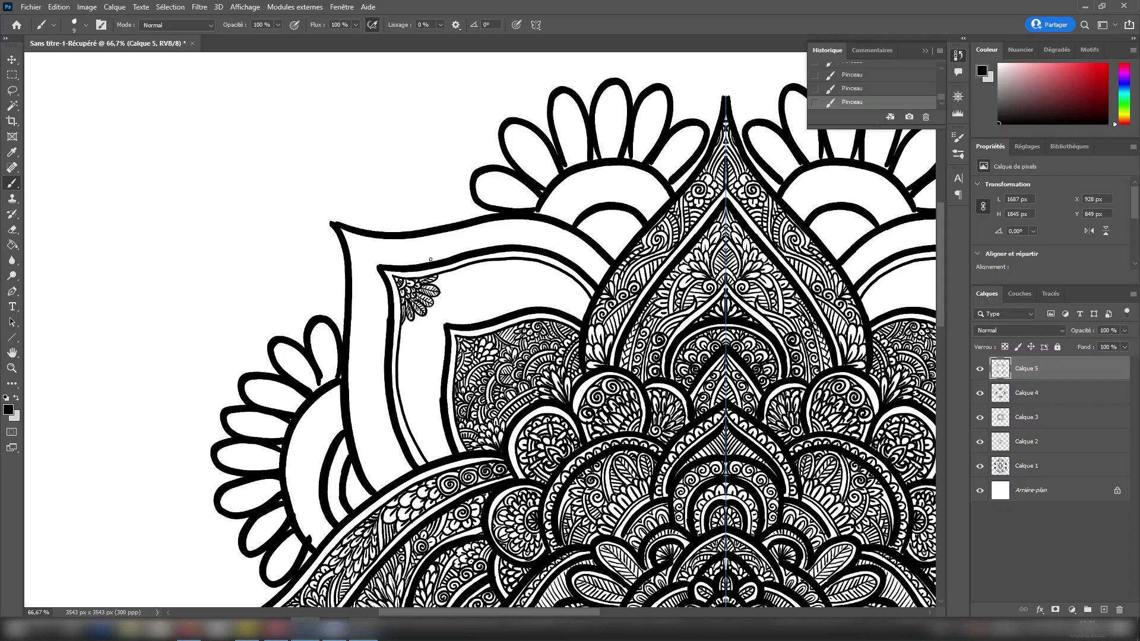
Paint layered scalloped flower motifs around the inner corner of the diagonal petals' middle band
drag(446, 323, 427, 318)
mouse_move(447, 326)
mouse_down()
mouse_move(429, 330)
mouse_move(438, 339)
mouse_up()
mouse_move(447, 323)
mouse_down()
mouse_move(439, 309)
mouse_move(452, 309)
mouse_up()
mouse_move(449, 324)
mouse_down()
mouse_move(476, 325)
mouse_move(437, 353)
mouse_move(459, 297)
mouse_move(469, 318)
mouse_move(438, 345)
mouse_up()
drag(449, 301, 468, 317)
mouse_move(427, 318)
mouse_down()
mouse_move(417, 330)
mouse_move(448, 359)
mouse_move(455, 290)
mouse_move(474, 322)
mouse_up()
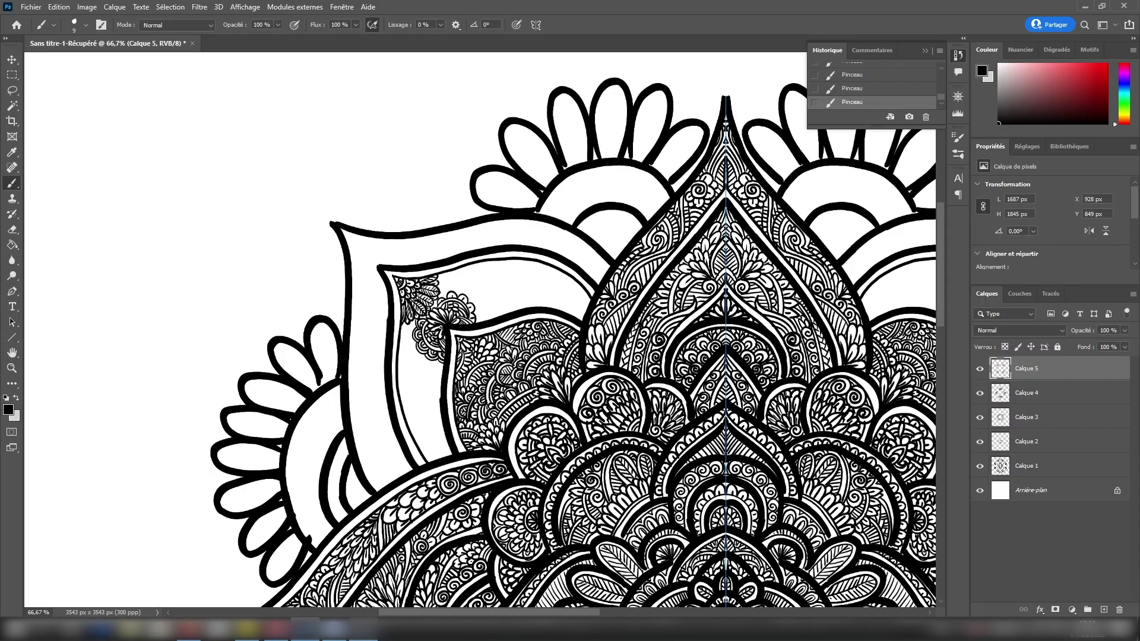
drag(457, 289, 450, 288)
drag(473, 300, 476, 323)
Extend the scalloped pattern down the side arm and fill the gap between the flower motifs and the band's upper outline
drag(422, 358, 435, 368)
mouse_move(433, 369)
mouse_down()
mouse_move(441, 375)
mouse_move(417, 355)
mouse_up()
drag(411, 356, 406, 340)
mouse_move(405, 338)
mouse_down()
mouse_move(409, 348)
mouse_move(401, 339)
mouse_up()
drag(404, 348, 432, 377)
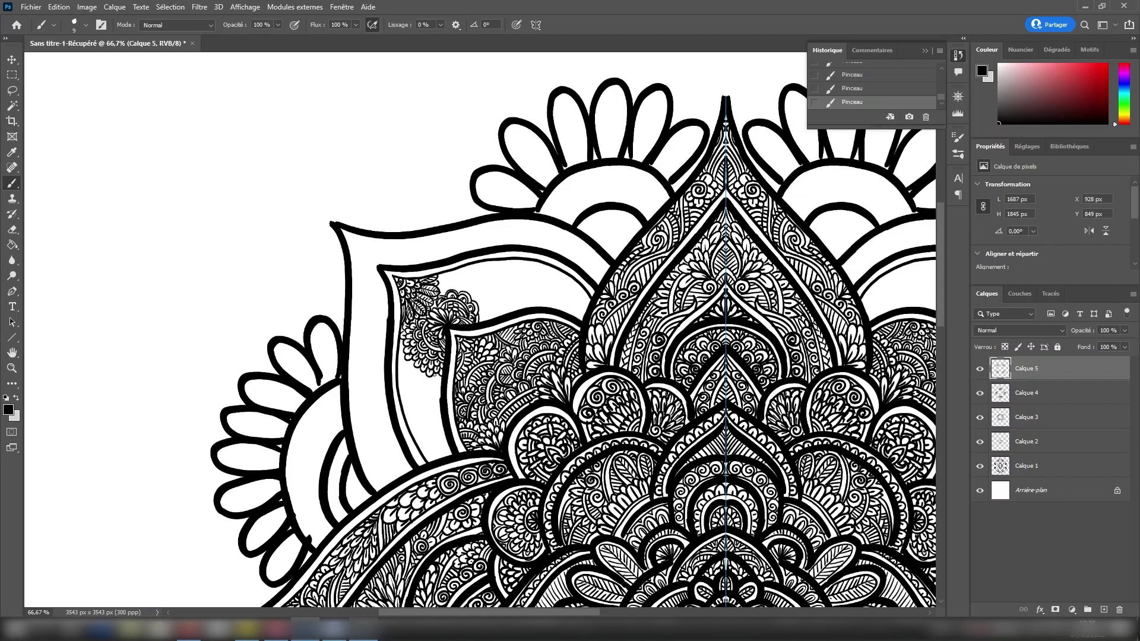
mouse_move(459, 290)
mouse_down()
mouse_move(481, 310)
mouse_move(456, 278)
mouse_move(489, 300)
mouse_move(496, 279)
mouse_move(468, 332)
mouse_move(447, 273)
mouse_move(398, 355)
mouse_move(466, 268)
mouse_up()
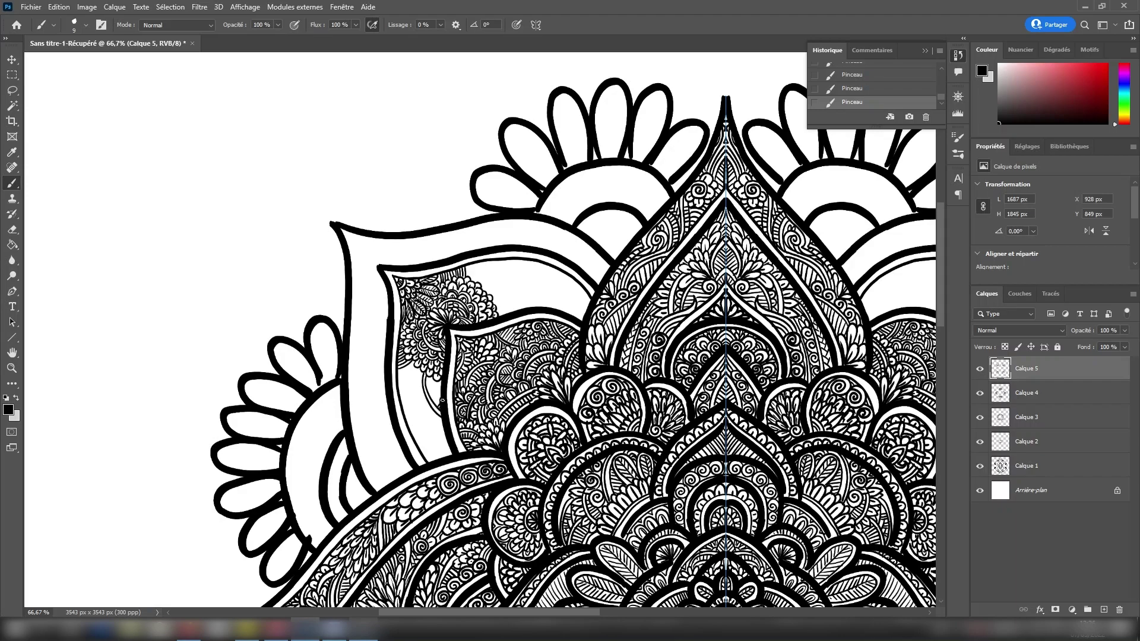
Paint large curved leaf shapes and fine fillers further along both arms of the diagonal petals' middle band
mouse_move(533, 308)
mouse_down()
mouse_move(492, 303)
mouse_move(528, 307)
mouse_move(515, 311)
mouse_up()
drag(516, 302, 496, 319)
drag(423, 374, 423, 383)
mouse_move(423, 383)
mouse_down()
mouse_move(415, 397)
mouse_move(442, 428)
mouse_up()
mouse_move(494, 300)
mouse_down()
mouse_move(506, 285)
mouse_move(538, 303)
mouse_up()
mouse_move(419, 366)
mouse_down()
mouse_move(399, 389)
mouse_move(414, 395)
mouse_move(423, 433)
mouse_move(417, 415)
mouse_up()
Fill the rest of the middle band's upper arm with curls, leaves and small fillers up to its inner end
mouse_move(480, 292)
mouse_down()
mouse_move(484, 256)
mouse_move(477, 276)
mouse_move(496, 266)
mouse_move(470, 260)
mouse_move(516, 235)
mouse_move(456, 254)
mouse_move(551, 281)
mouse_move(510, 276)
mouse_move(536, 273)
mouse_up()
mouse_move(530, 263)
mouse_down()
mouse_move(535, 298)
mouse_move(542, 291)
mouse_up()
drag(542, 284, 546, 279)
drag(539, 271, 548, 266)
drag(546, 308, 565, 292)
mouse_move(551, 279)
mouse_down()
mouse_move(555, 269)
mouse_move(562, 283)
mouse_up()
drag(562, 289, 573, 285)
drag(567, 296, 581, 290)
mouse_move(572, 319)
mouse_down()
mouse_move(581, 297)
mouse_move(581, 308)
mouse_up()
drag(579, 314, 590, 296)
Fill the lower end of the middle band's side arm with fine line patterns
drag(435, 432, 422, 454)
mouse_move(420, 446)
mouse_down()
mouse_move(432, 438)
mouse_move(442, 452)
mouse_up()
drag(436, 449, 445, 442)
mouse_move(436, 456)
mouse_down()
mouse_move(450, 456)
mouse_move(443, 430)
mouse_up()
drag(441, 452, 447, 442)
drag(445, 456, 449, 449)
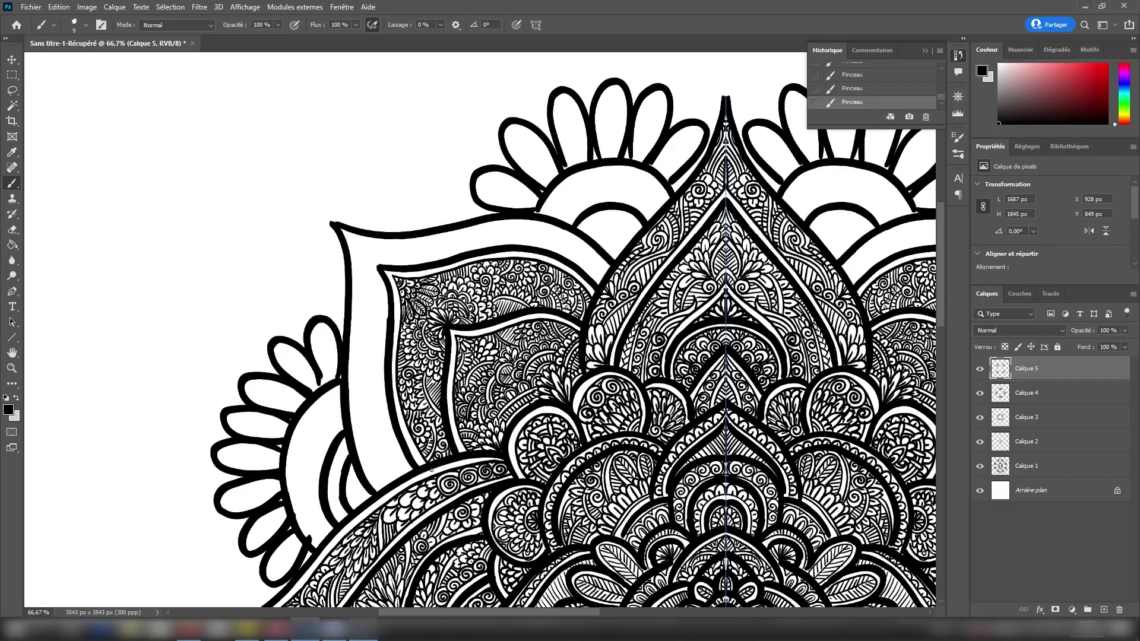
Paint a leafy fan with fine fillers in the outer corner of the diagonal petals' outermost band
mouse_move(374, 264)
mouse_down()
mouse_move(361, 251)
mouse_move(356, 268)
mouse_up()
mouse_move(374, 268)
mouse_down()
mouse_move(367, 277)
mouse_move(381, 248)
mouse_up()
mouse_move(376, 261)
mouse_down()
mouse_move(370, 243)
mouse_move(383, 286)
mouse_up()
mouse_move(380, 263)
mouse_down()
mouse_move(403, 268)
mouse_move(369, 241)
mouse_up()
mouse_move(342, 230)
mouse_down()
mouse_move(360, 267)
mouse_move(381, 238)
mouse_up()
drag(349, 252, 365, 236)
drag(363, 244, 369, 238)
Extend curls, leaves and small fillers from the outer corner along both arms of the diagonal petals' outermost band
drag(358, 280, 380, 324)
mouse_move(385, 264)
mouse_down()
mouse_move(428, 239)
mouse_move(362, 308)
mouse_up()
drag(363, 309, 383, 336)
mouse_move(377, 241)
mouse_down()
mouse_move(435, 243)
mouse_move(442, 261)
mouse_up()
drag(419, 243, 443, 234)
drag(385, 256, 405, 259)
mouse_move(403, 255)
mouse_down()
mouse_move(413, 264)
mouse_move(396, 244)
mouse_up()
drag(404, 253, 409, 243)
mouse_move(411, 249)
mouse_down()
mouse_move(422, 262)
mouse_move(364, 292)
mouse_move(376, 302)
mouse_move(362, 305)
mouse_up()
mouse_move(371, 306)
mouse_down()
mouse_move(389, 306)
mouse_move(378, 333)
mouse_up()
mouse_move(403, 241)
mouse_down()
mouse_move(448, 259)
mouse_move(444, 248)
mouse_move(486, 242)
mouse_move(475, 253)
mouse_up()
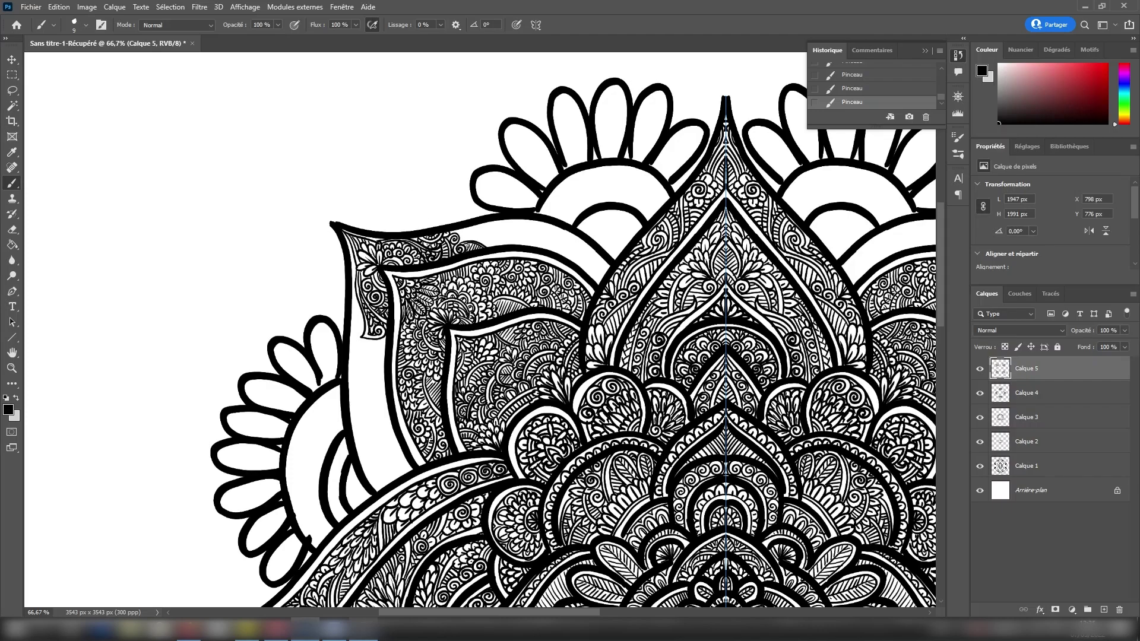
Paint long patterned arches against the inner edge of both arms of the diagonal petals' outermost band
mouse_move(376, 347)
mouse_down()
mouse_move(379, 373)
mouse_move(382, 349)
mouse_move(370, 371)
mouse_move(387, 389)
mouse_up()
drag(463, 235, 491, 247)
drag(371, 378, 390, 417)
drag(389, 389, 374, 398)
drag(367, 370, 396, 428)
mouse_move(481, 233)
mouse_down()
mouse_move(519, 244)
mouse_move(503, 245)
mouse_up()
drag(506, 237, 486, 242)
drag(475, 232, 527, 245)
Fill the remaining blank areas of the outermost band with fine patterns to the ends of both arms
drag(369, 343, 358, 351)
drag(368, 357, 353, 359)
drag(366, 362, 360, 376)
drag(369, 368, 366, 380)
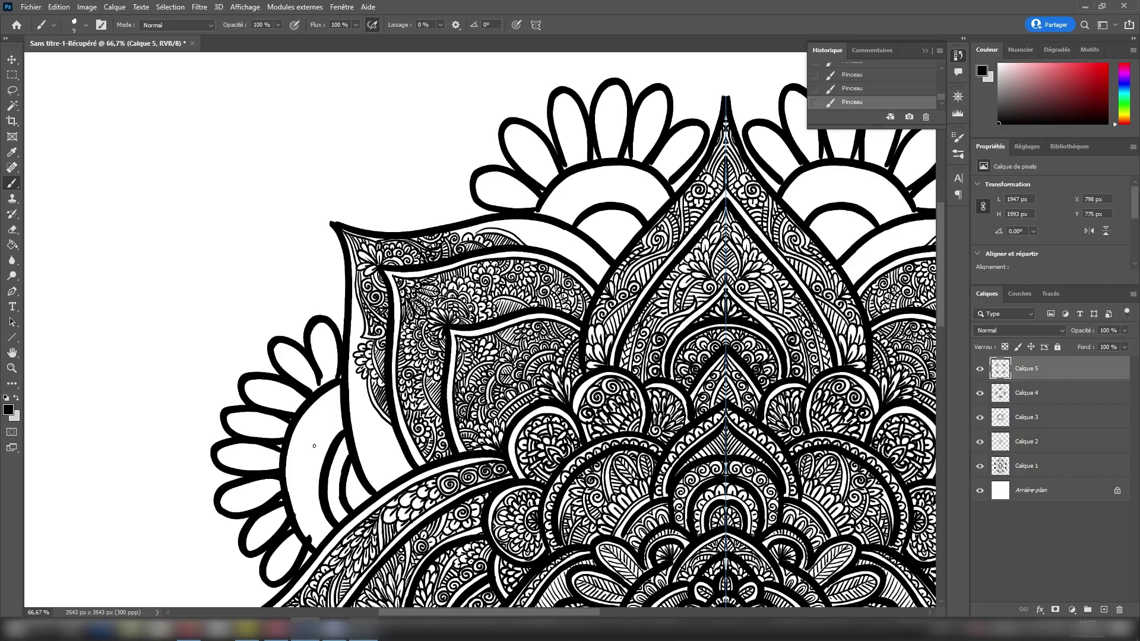
drag(355, 351, 353, 264)
mouse_move(371, 410)
mouse_down()
mouse_move(354, 379)
mouse_move(362, 418)
mouse_up()
mouse_move(352, 346)
mouse_down()
mouse_move(365, 438)
mouse_move(360, 413)
mouse_move(386, 428)
mouse_move(410, 471)
mouse_up()
mouse_move(374, 433)
mouse_down()
mouse_move(409, 463)
mouse_move(365, 446)
mouse_move(380, 473)
mouse_move(399, 476)
mouse_move(389, 490)
mouse_up()
mouse_move(475, 226)
mouse_down()
mouse_move(529, 226)
mouse_move(558, 251)
mouse_move(546, 243)
mouse_move(555, 231)
mouse_move(598, 278)
mouse_move(571, 234)
mouse_up()
Review the whole mandala, toggling the visibility of Calque 5 off and on
click(957, 97)
triple_click(863, 166)
click(980, 369)
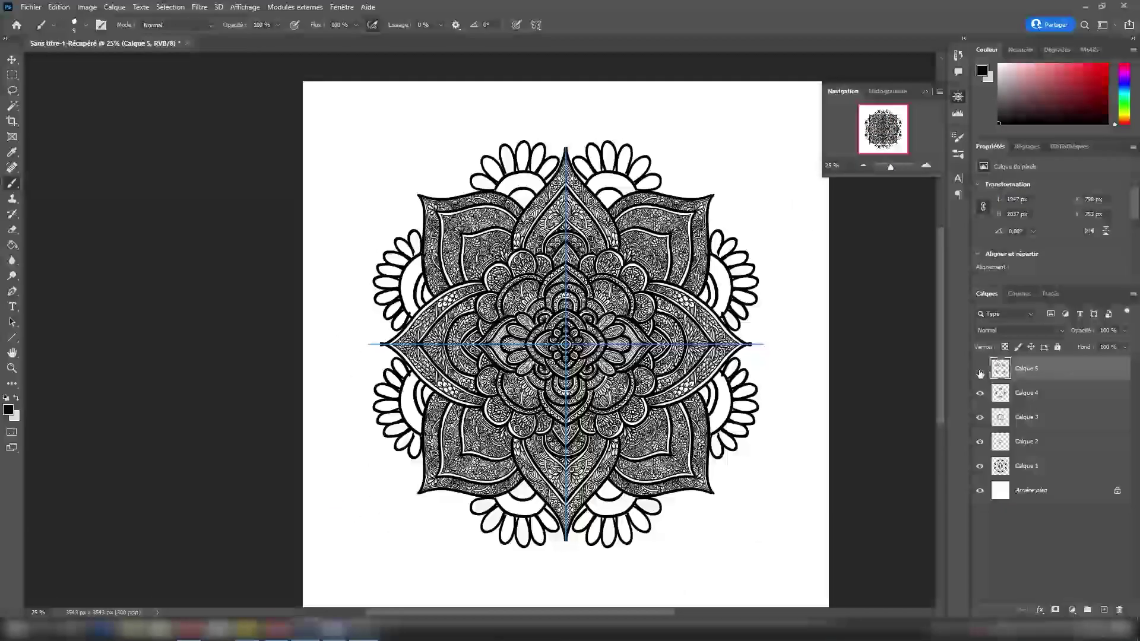
click(979, 370)
Add a new layer and paint fine patterns in the narrow inner ring of the side flowers
click(1104, 610)
triple_click(926, 166)
drag(347, 374, 342, 366)
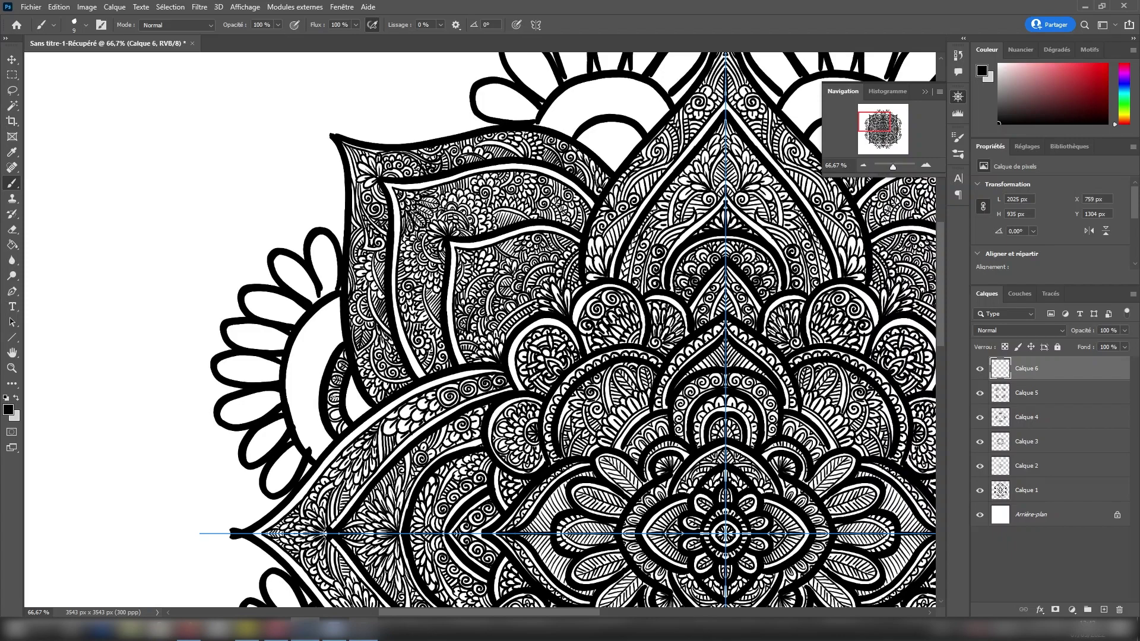
drag(349, 381, 357, 419)
mouse_move(343, 337)
mouse_down()
mouse_move(332, 441)
mouse_move(327, 356)
mouse_move(344, 338)
mouse_up()
Erase the stray line end at the base of the side flower's lowest petal on Calque 1, and reselect Calque 6
click(957, 56)
click(891, 89)
click(12, 229)
click(86, 25)
click(310, 451)
click(1026, 491)
drag(308, 448, 312, 452)
click(1032, 372)
Fill the small blank center of the side flowers with fine brush patterns
click(12, 183)
drag(354, 385, 351, 390)
drag(355, 386, 358, 408)
drag(355, 411, 370, 407)
drag(357, 410, 364, 416)
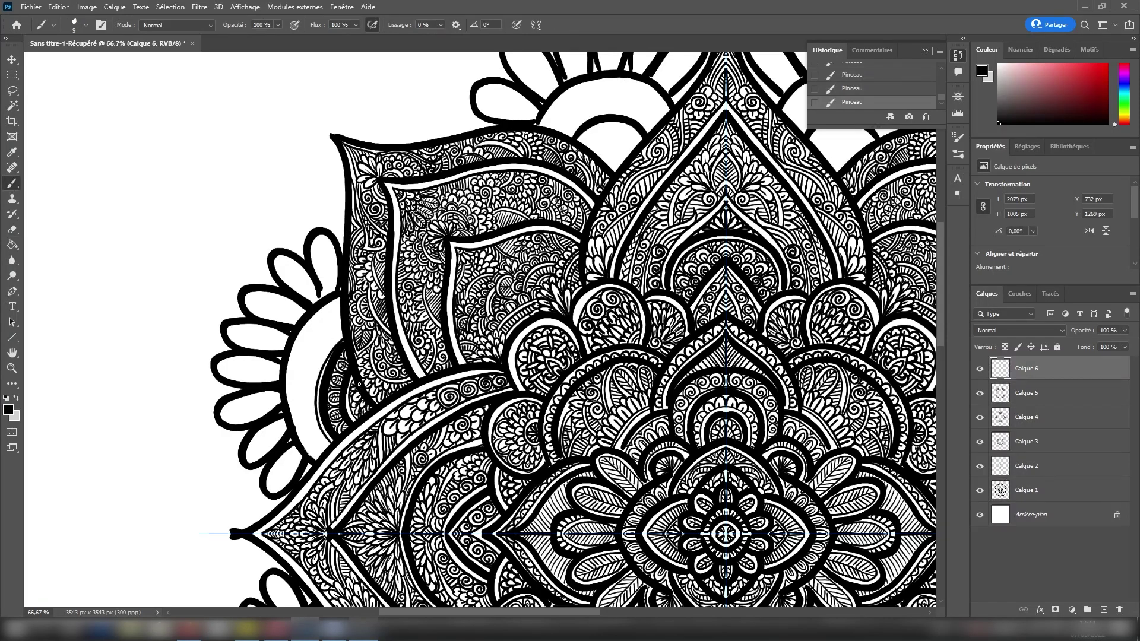
Paint a thin outline inside the side flowers' wide ring and veined leaves in their uppermost petals
mouse_move(306, 443)
mouse_down()
mouse_move(334, 307)
mouse_move(322, 239)
mouse_up()
drag(321, 244, 318, 250)
drag(317, 252, 325, 269)
drag(320, 270, 327, 278)
mouse_move(324, 247)
mouse_down()
mouse_move(329, 283)
mouse_move(282, 265)
mouse_move(308, 284)
mouse_move(302, 312)
mouse_up()
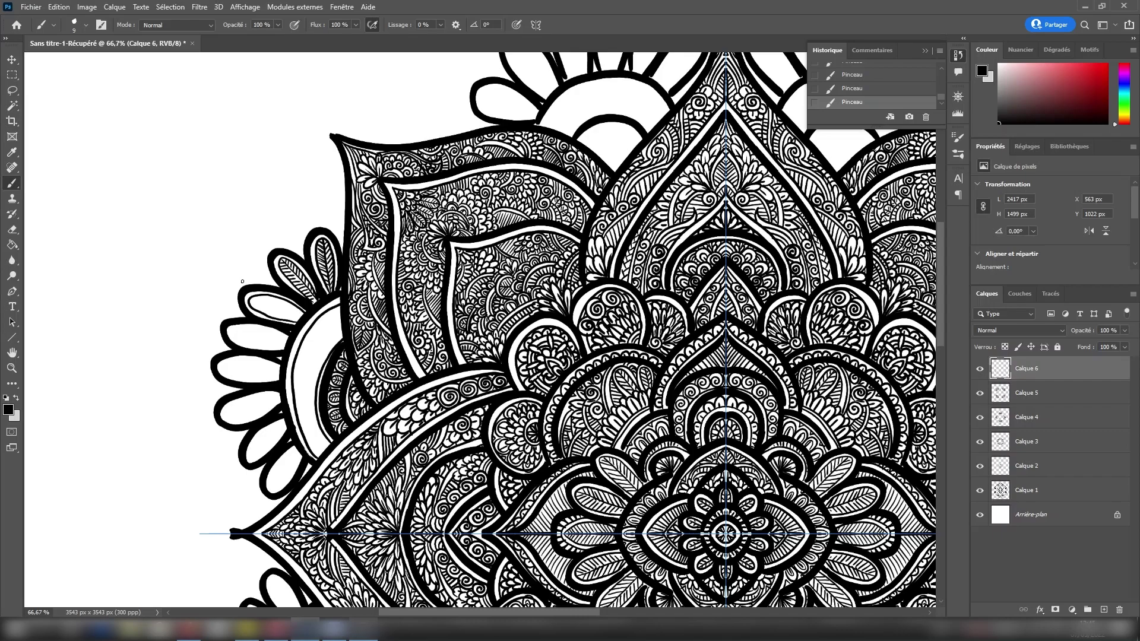
Paint thin inner outlines and leaf veins in the remaining petals of the side flowers
mouse_move(273, 308)
mouse_down()
mouse_move(300, 318)
mouse_move(266, 305)
mouse_up()
drag(269, 299, 293, 314)
mouse_move(293, 306)
mouse_down()
mouse_move(301, 316)
mouse_move(253, 310)
mouse_up()
mouse_move(284, 311)
mouse_down()
mouse_move(269, 317)
mouse_move(282, 322)
mouse_up()
mouse_move(289, 338)
mouse_down()
mouse_move(277, 334)
mouse_move(279, 373)
mouse_move(247, 380)
mouse_move(276, 369)
mouse_move(229, 419)
mouse_move(284, 432)
mouse_move(271, 458)
mouse_move(300, 489)
mouse_move(297, 456)
mouse_up()
drag(276, 483, 293, 476)
drag(291, 464, 280, 479)
mouse_move(282, 457)
mouse_down()
mouse_move(290, 466)
mouse_move(287, 423)
mouse_move(268, 442)
mouse_up()
mouse_move(265, 454)
mouse_down()
mouse_move(283, 429)
mouse_move(262, 442)
mouse_up()
drag(254, 446, 283, 423)
drag(226, 418, 282, 396)
mouse_move(232, 424)
mouse_down()
mouse_move(265, 405)
mouse_move(242, 403)
mouse_up()
drag(238, 410, 257, 401)
Fill the side flowers' wide ring with rounded motifs and fine line patterns along its whole length
click(324, 444)
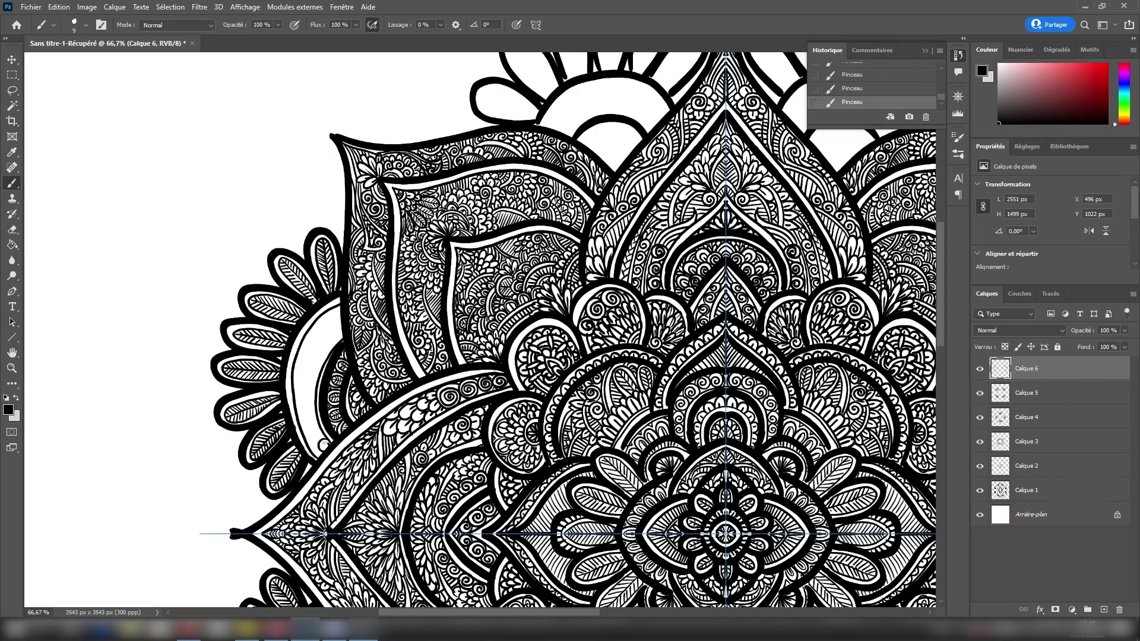
drag(308, 436, 316, 435)
drag(318, 433, 310, 421)
drag(306, 416, 310, 400)
drag(308, 398, 311, 381)
mouse_move(315, 441)
mouse_down()
mouse_move(312, 452)
mouse_move(304, 428)
mouse_up()
drag(308, 431, 297, 401)
mouse_move(305, 404)
mouse_down()
mouse_move(296, 387)
mouse_move(324, 362)
mouse_up()
drag(305, 386, 315, 359)
mouse_move(324, 353)
mouse_down()
mouse_move(298, 373)
mouse_move(339, 324)
mouse_move(332, 310)
mouse_move(309, 339)
mouse_move(310, 305)
mouse_up()
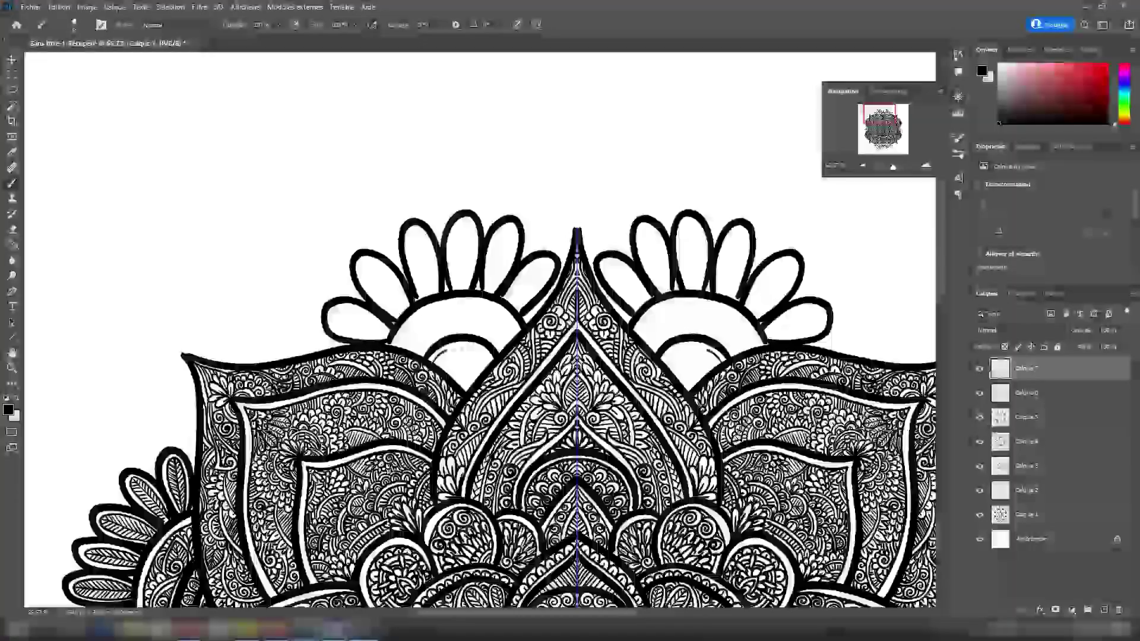
Fill the center and rings of the upper flowers with scallops, arches and fine line patterns on Calque 7
mouse_move(467, 390)
mouse_down()
mouse_move(467, 368)
mouse_move(449, 359)
mouse_move(477, 359)
mouse_move(421, 344)
mouse_move(472, 328)
mouse_move(492, 343)
mouse_move(463, 324)
mouse_move(395, 311)
mouse_move(516, 326)
mouse_up()
drag(416, 338, 418, 347)
drag(448, 317, 469, 320)
mouse_move(407, 349)
mouse_down()
mouse_move(427, 314)
mouse_move(475, 304)
mouse_move(516, 331)
mouse_move(414, 344)
mouse_up()
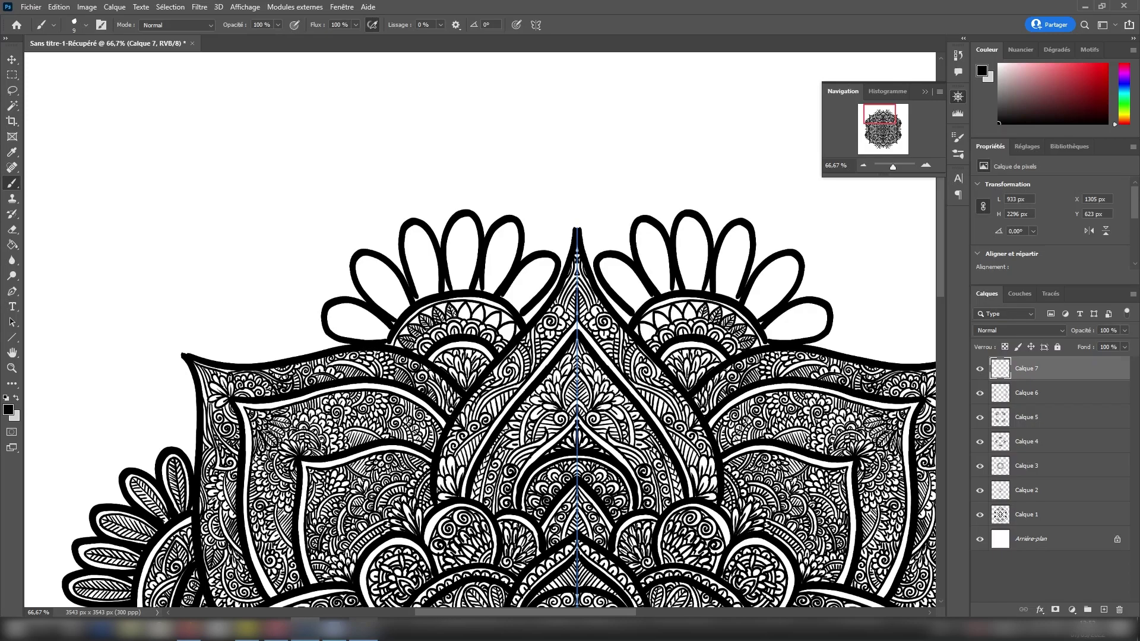
drag(493, 321, 490, 325)
drag(500, 319, 494, 326)
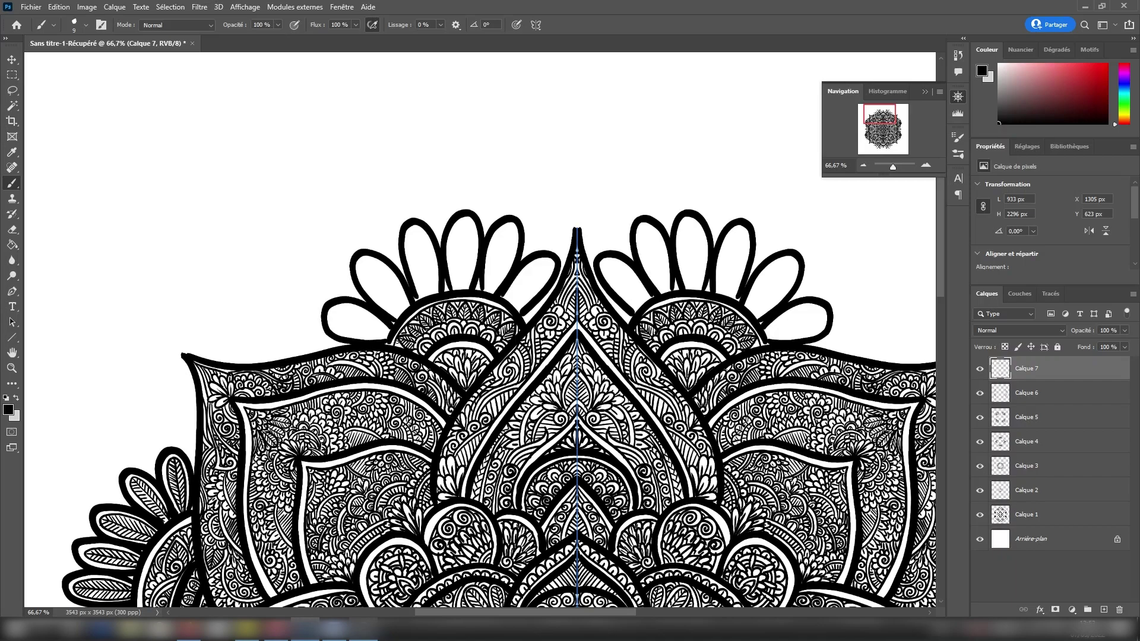
Paint thin outlines and leaf veins in the four upper-flower petals nearest the mandala's central top petal
mouse_move(511, 303)
mouse_down()
mouse_move(551, 259)
mouse_move(543, 268)
mouse_up()
drag(533, 265, 533, 277)
drag(522, 275, 511, 303)
drag(554, 265, 528, 286)
mouse_move(533, 300)
mouse_down()
mouse_move(516, 302)
mouse_move(506, 235)
mouse_move(488, 284)
mouse_move(512, 259)
mouse_move(494, 291)
mouse_move(461, 237)
mouse_move(451, 246)
mouse_move(459, 282)
mouse_up()
drag(473, 221, 463, 229)
drag(476, 230, 462, 255)
drag(477, 251, 463, 275)
mouse_move(475, 270)
mouse_down()
mouse_move(465, 278)
mouse_move(418, 233)
mouse_move(434, 293)
mouse_up()
drag(420, 253, 421, 289)
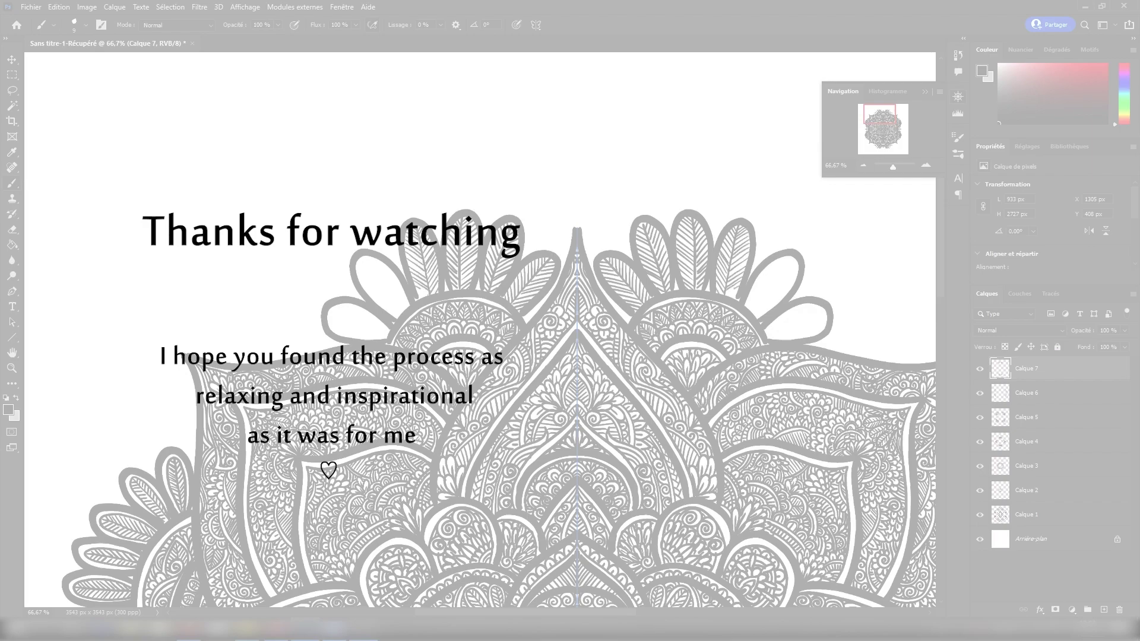
Paint thin outlines and leaf veins in the two outermost petals of the upper flowers
mouse_move(361, 260)
mouse_down()
mouse_move(396, 309)
mouse_move(375, 274)
mouse_up()
mouse_move(383, 260)
mouse_down()
mouse_move(395, 300)
mouse_move(365, 268)
mouse_up()
mouse_move(361, 288)
mouse_down()
mouse_move(380, 284)
mouse_move(367, 294)
mouse_up()
drag(388, 298, 375, 303)
mouse_move(398, 307)
mouse_down()
mouse_move(386, 312)
mouse_move(389, 331)
mouse_move(346, 318)
mouse_up()
drag(355, 305, 372, 326)
mouse_move(382, 319)
mouse_down()
mouse_move(386, 330)
mouse_move(352, 336)
mouse_move(375, 343)
mouse_up()
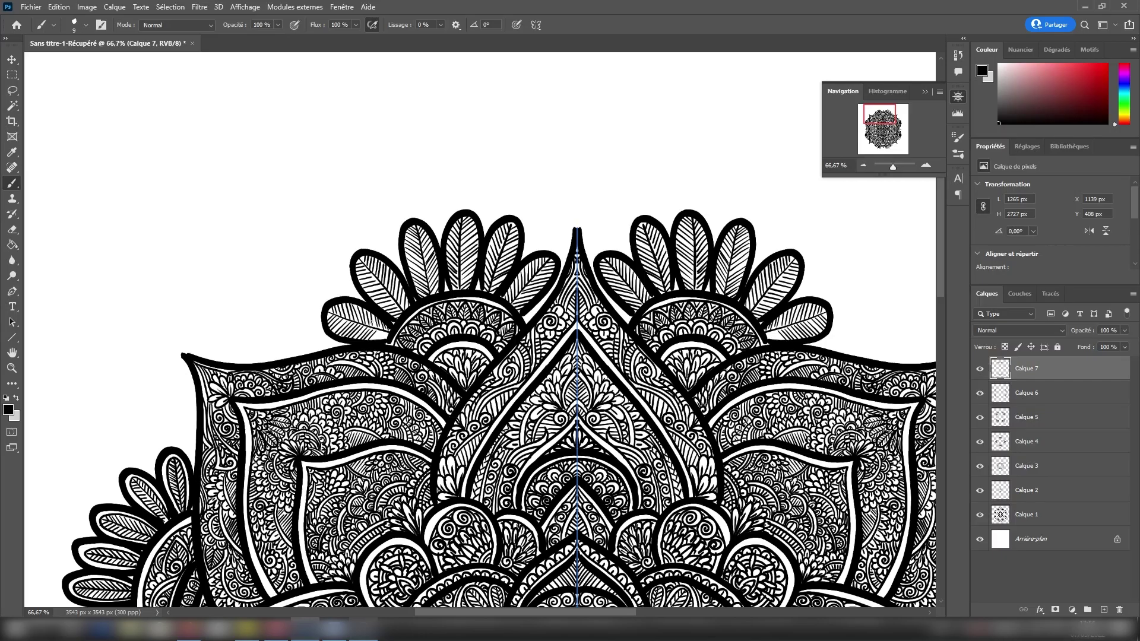
Save the finished mandala as flower 2.psd
click(863, 166)
click(863, 166)
click(863, 165)
mouse_move(980, 367)
mouse_down()
mouse_move(979, 491)
mouse_move(980, 370)
mouse_up()
right_click(364, 630)
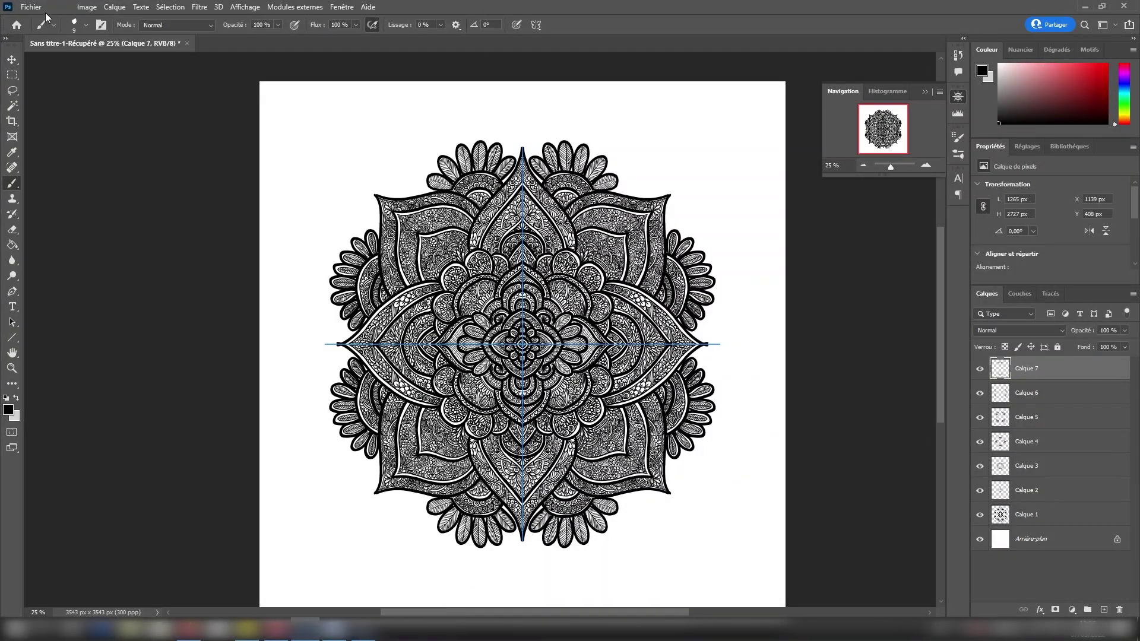
click(33, 8)
click(96, 155)
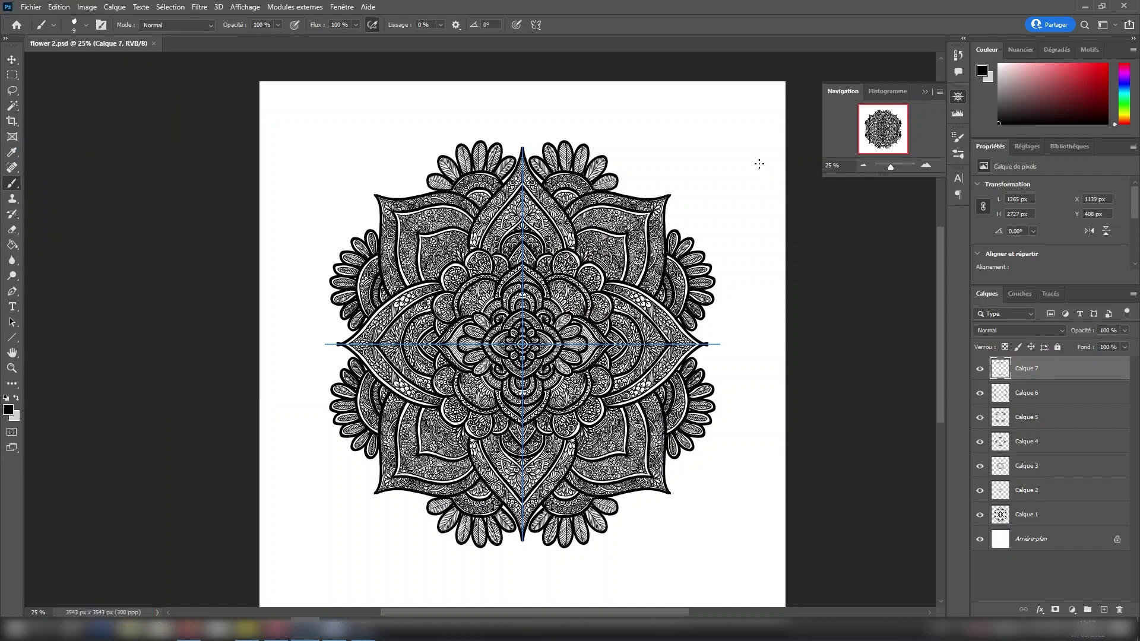